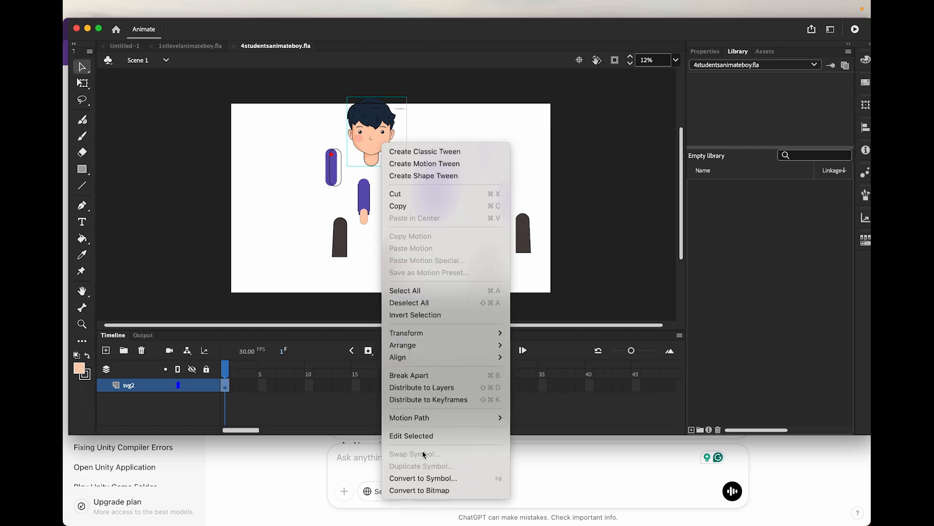
# Convert the selected head artwork to a Graphic symbol named "head"
pyautogui.click(423, 480)
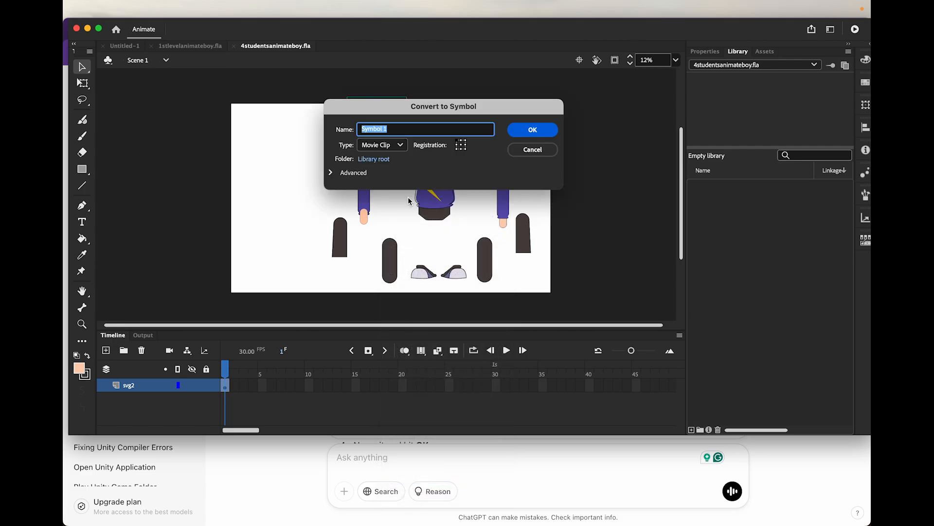
pyautogui.click(385, 145)
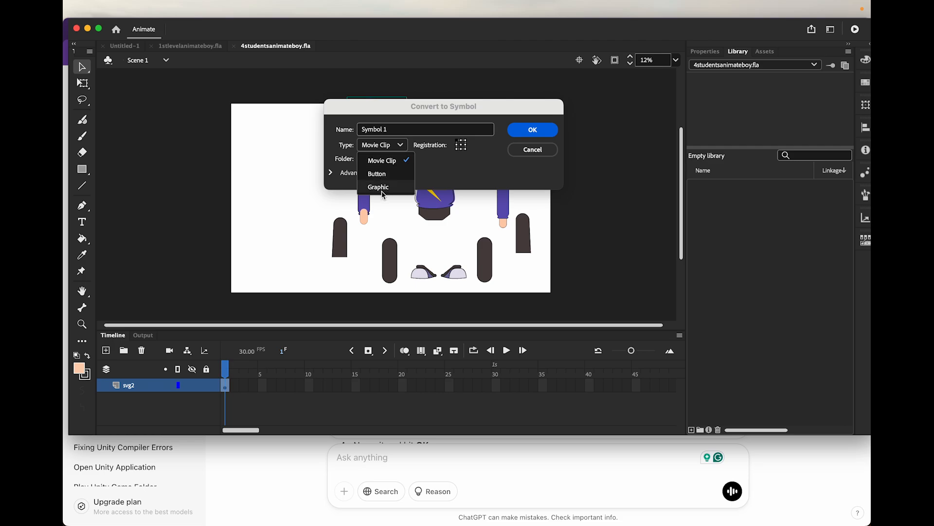
pyautogui.click(381, 188)
pyautogui.click(395, 130)
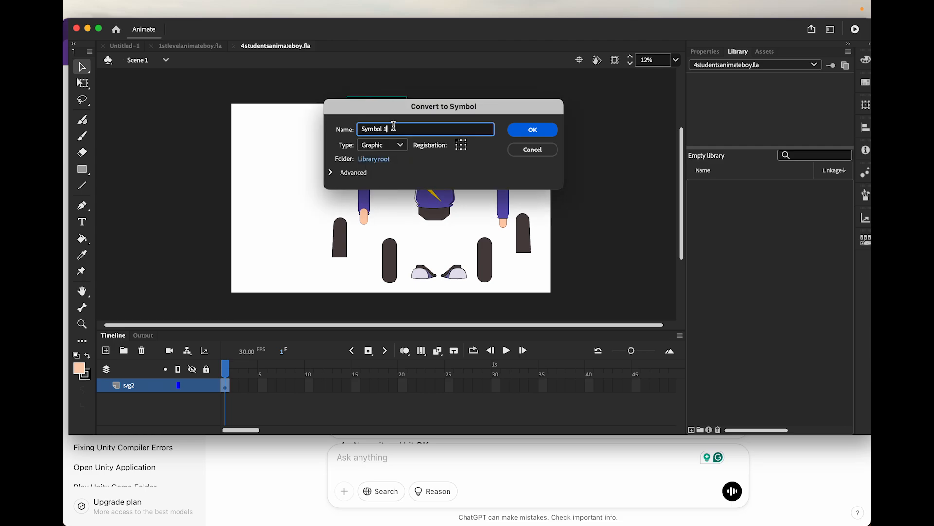
pyautogui.moveTo(394, 126); pyautogui.dragTo(344, 125)
pyautogui.write('head')
pyautogui.click(518, 128)
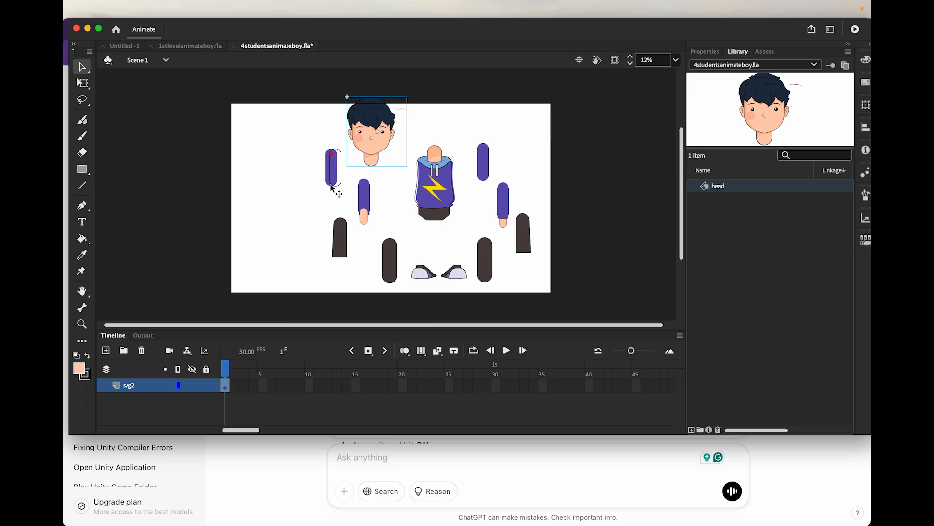
# Convert the left upper arm and left forearm to Graphic symbols named "leftshouldeer" and "leftarm"
pyautogui.click(330, 179)
pyautogui.rightClick(331, 179)
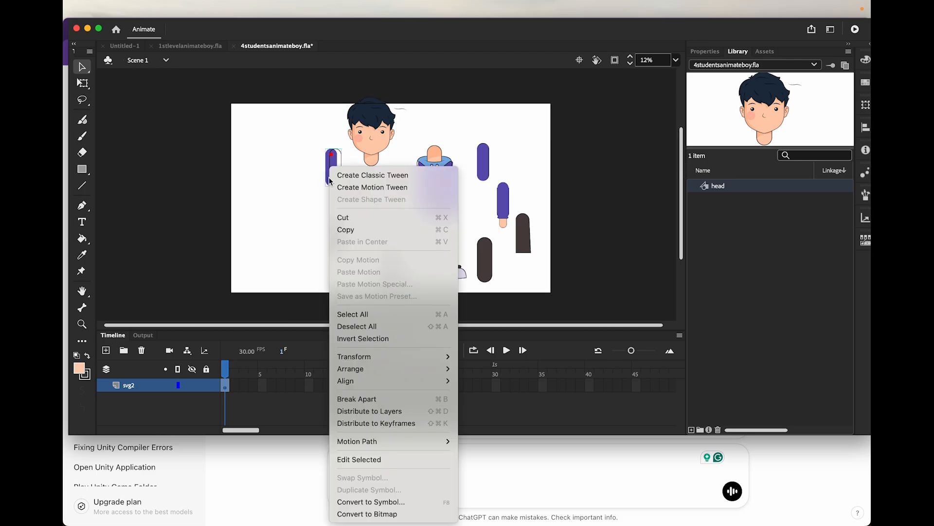
pyautogui.click(372, 501)
pyautogui.write('leftshouldeer')
pyautogui.click(532, 129)
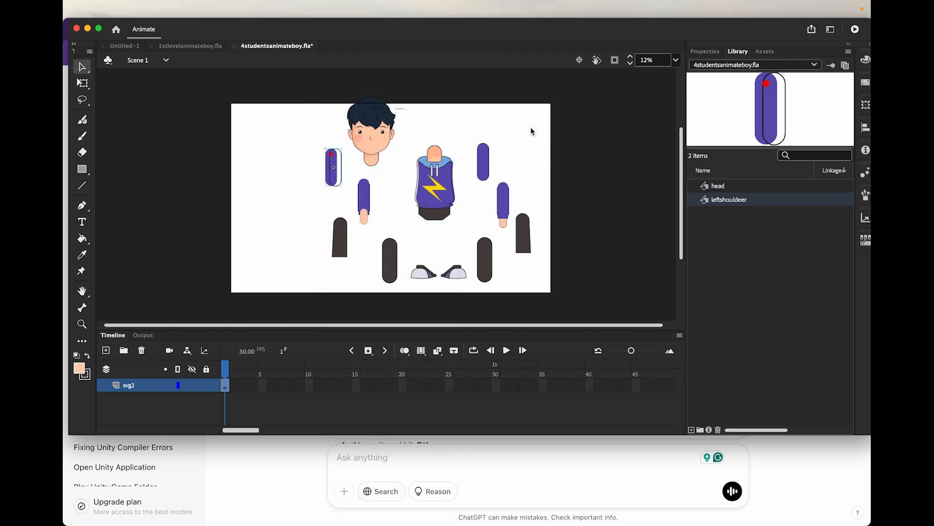
pyautogui.rightClick(364, 214)
pyautogui.click(385, 502)
pyautogui.write('leftarm')
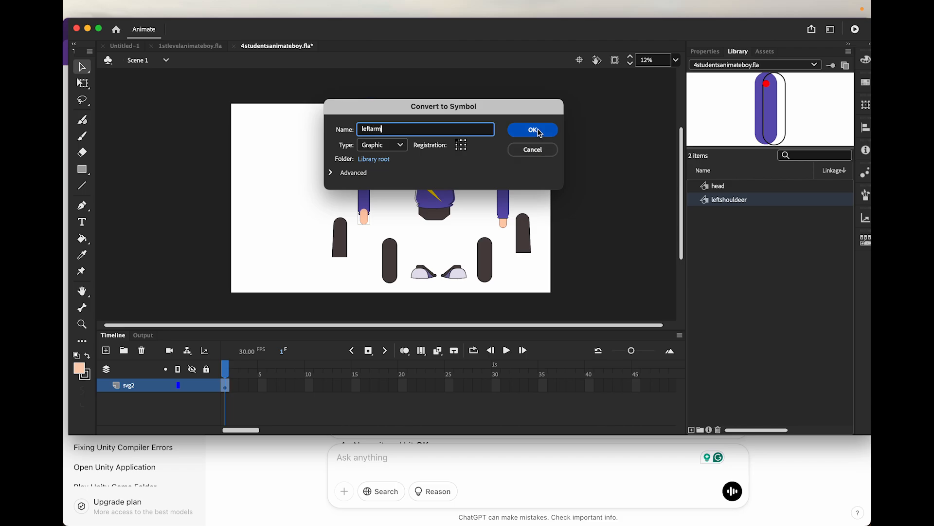
pyautogui.click(532, 129)
# Convert the left lower leg and left thigh to Graphic symbols named "leftlowerleg" and "leftthigh"
pyautogui.rightClick(340, 241)
pyautogui.click(376, 498)
pyautogui.write('leftlowerleg')
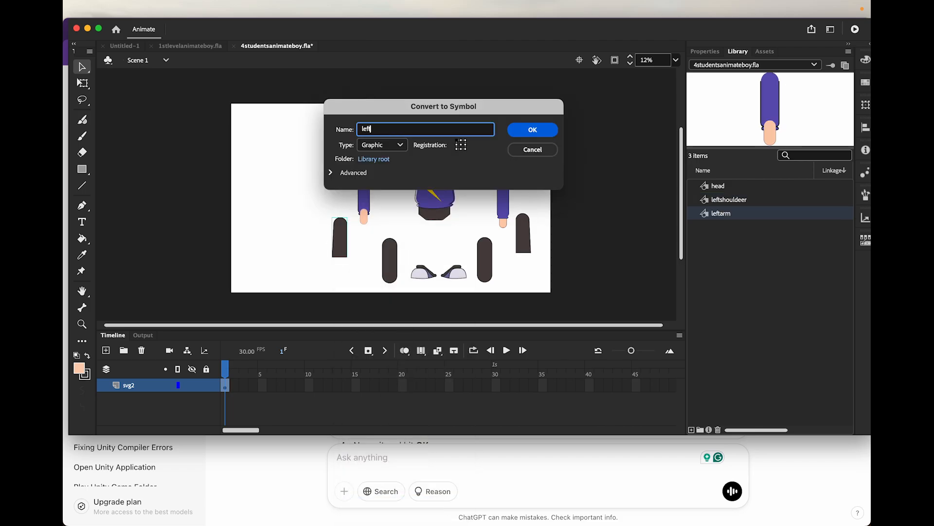
pyautogui.click(533, 130)
pyautogui.rightClick(390, 267)
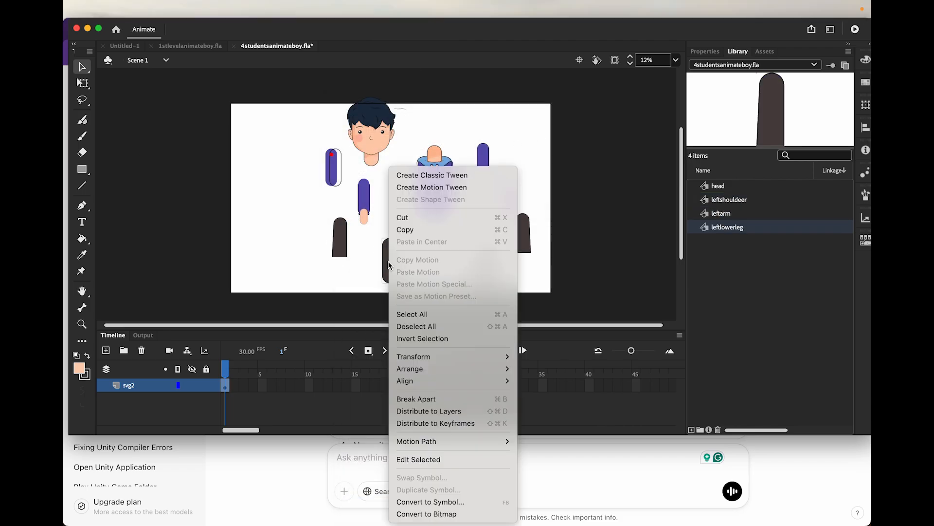
pyautogui.click(415, 499)
pyautogui.write('leftthigh')
pyautogui.click(532, 130)
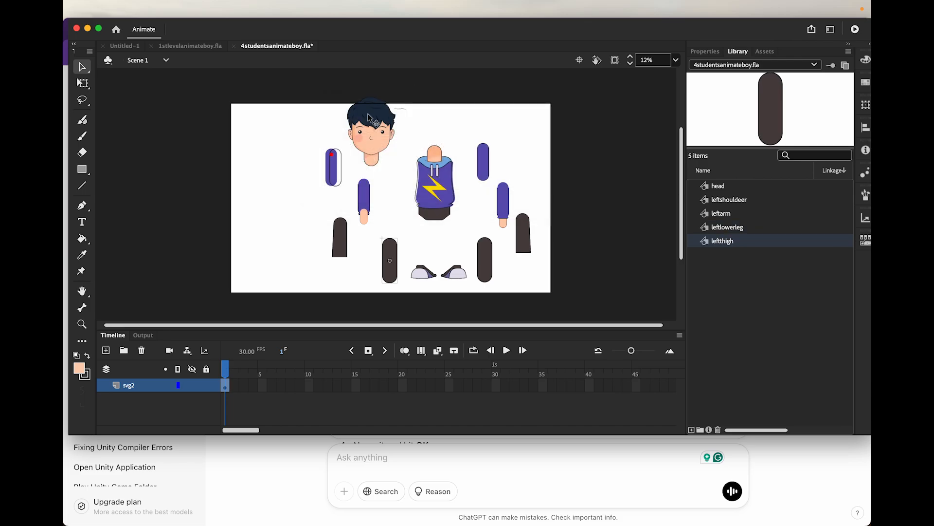
# Convert the hoodie torso to a Graphic symbol named "body"
pyautogui.rightClick(430, 166)
pyautogui.click(482, 502)
pyautogui.write('body')
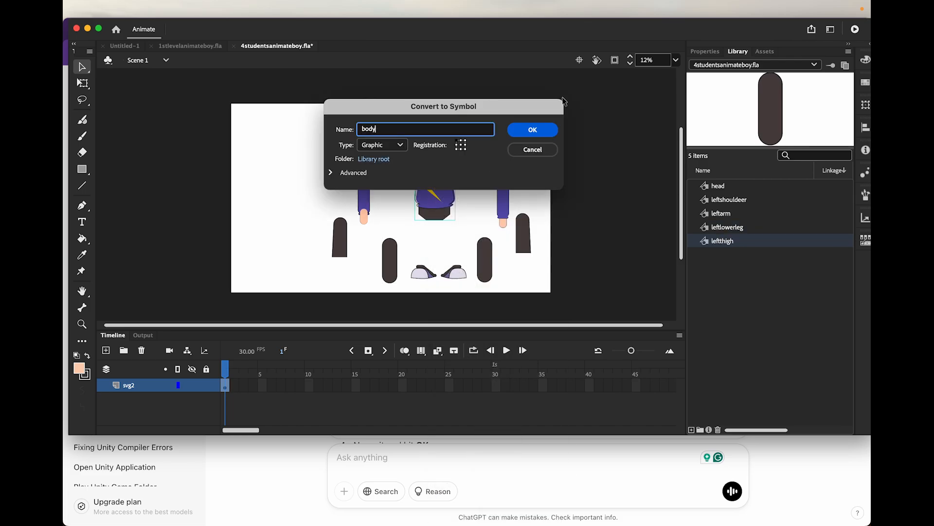
pyautogui.click(532, 129)
# Convert the two shoes to Graphic symbols named "leftfoot" and "Rightfoot"
pyautogui.rightClick(417, 272)
pyautogui.click(448, 500)
pyautogui.write('leftfoot')
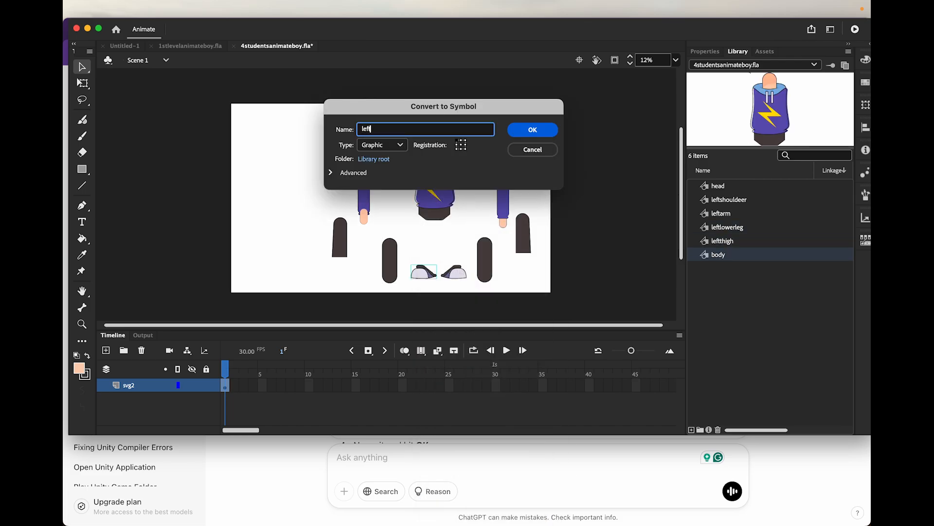
pyautogui.click(533, 130)
pyautogui.rightClick(455, 272)
pyautogui.click(495, 501)
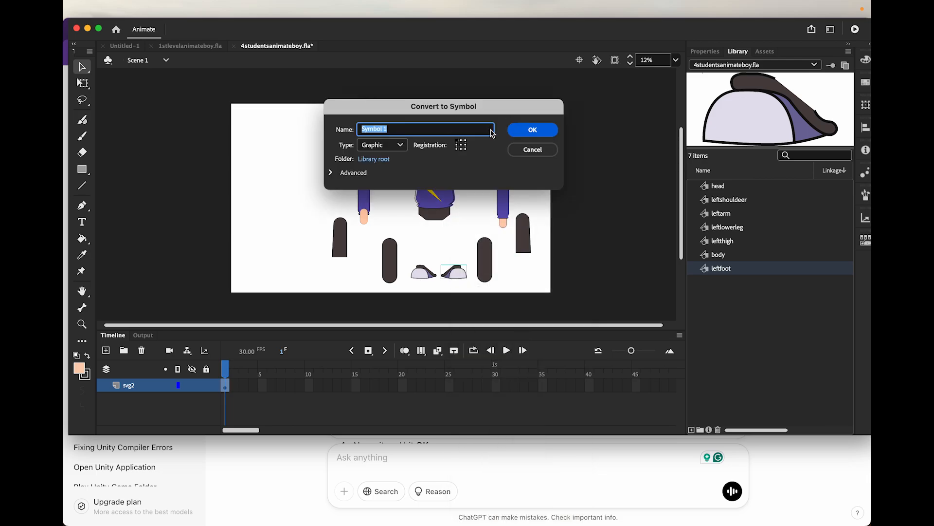
pyautogui.write('Rightfoot')
pyautogui.click(543, 131)
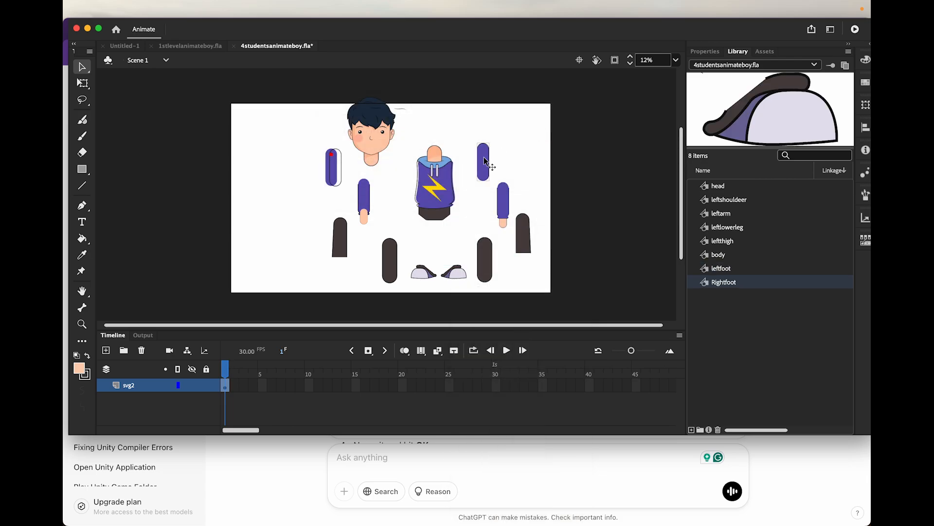
# Convert the right upper arm and right forearm to Graphic symbols named "rightshoulder" and "rightarm"
pyautogui.rightClick(485, 158)
pyautogui.click(507, 496)
pyautogui.write('rightshoulder')
pyautogui.click(532, 130)
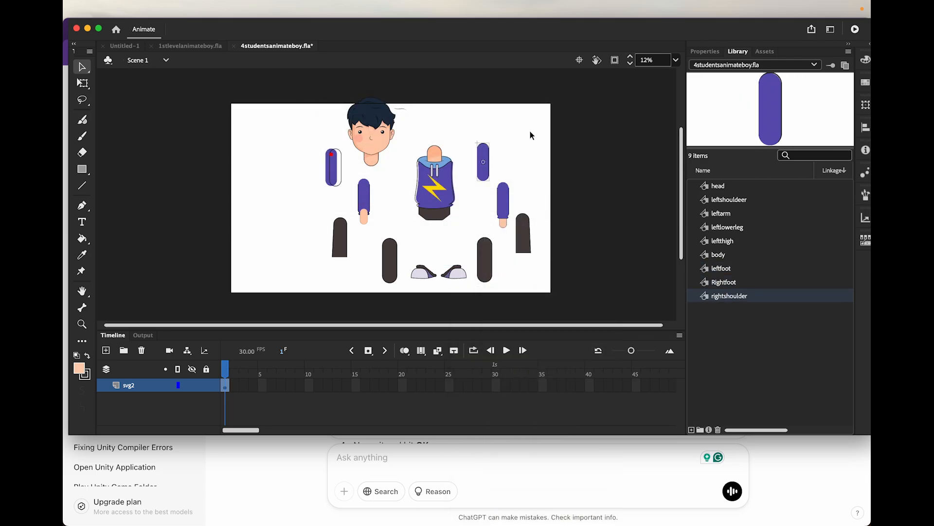
pyautogui.rightClick(505, 201)
pyautogui.click(514, 502)
pyautogui.write('rightarm')
pyautogui.click(533, 129)
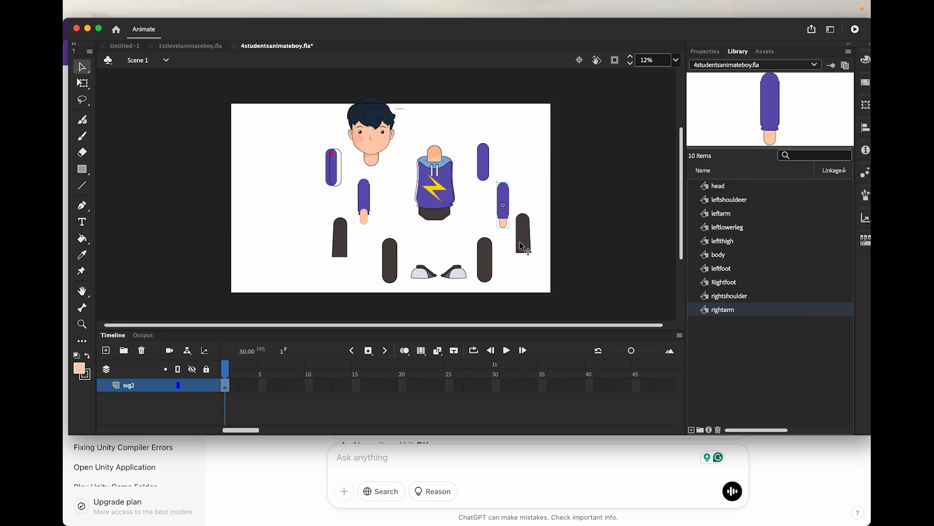
# Convert the right lower leg to a Graphic symbol named "rightlowerleg"
pyautogui.rightClick(519, 241)
pyautogui.click(554, 504)
pyautogui.write('rightlowerleg')
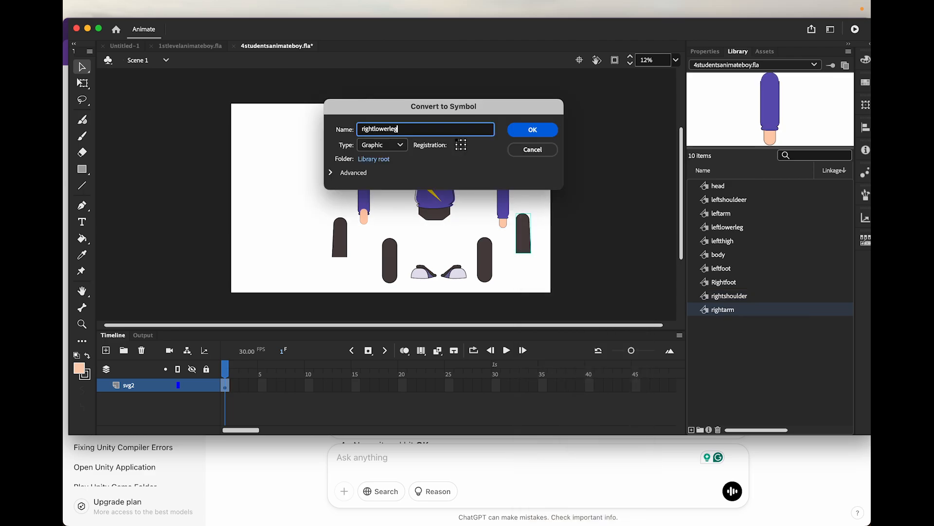
pyautogui.click(533, 130)
pyautogui.rightClick(485, 253)
pyautogui.click(536, 502)
pyautogui.write('rightca')
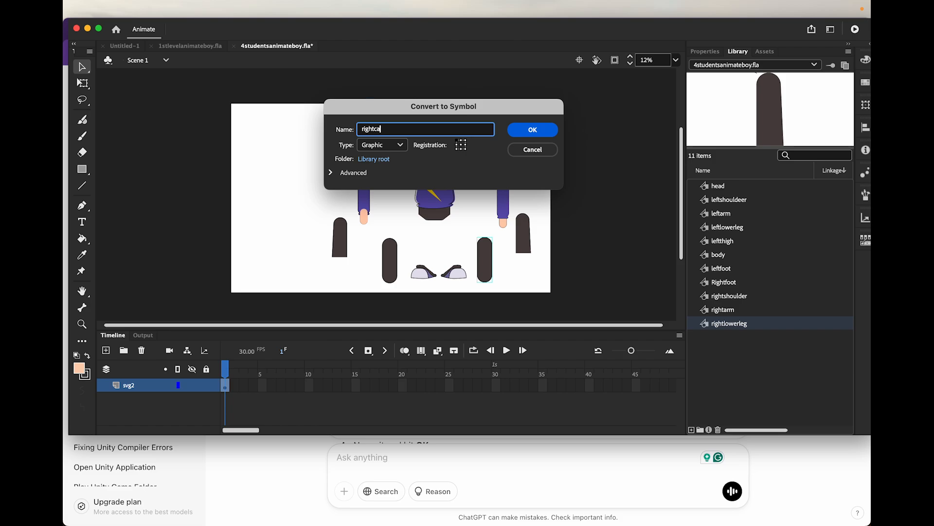
pyautogui.press('BackSpace')
pyautogui.press('BackSpace')
pyautogui.press('BackSpace')
pyautogui.press('BackSpace')
pyautogui.press('BackSpace')
pyautogui.press('BackSpace')
pyautogui.click(533, 150)
pyautogui.click(523, 235)
pyautogui.click(719, 314)
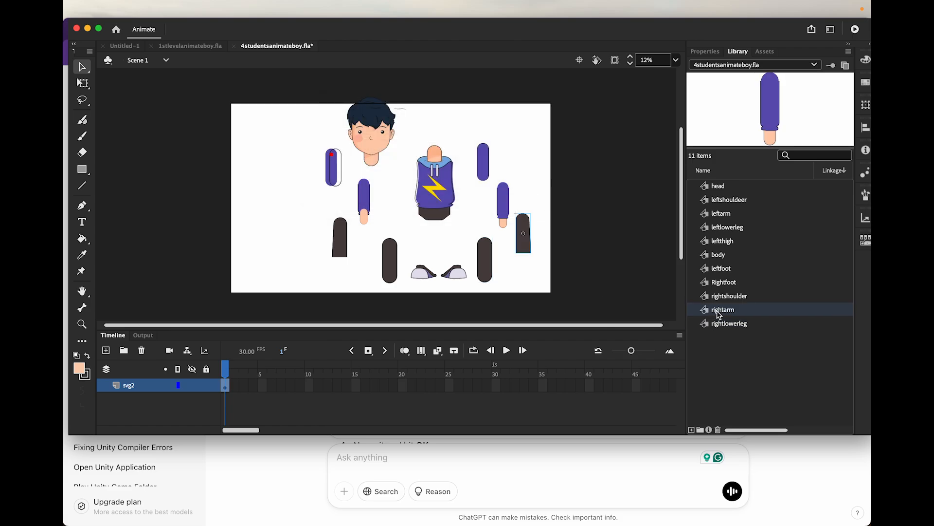
pyautogui.click(719, 324)
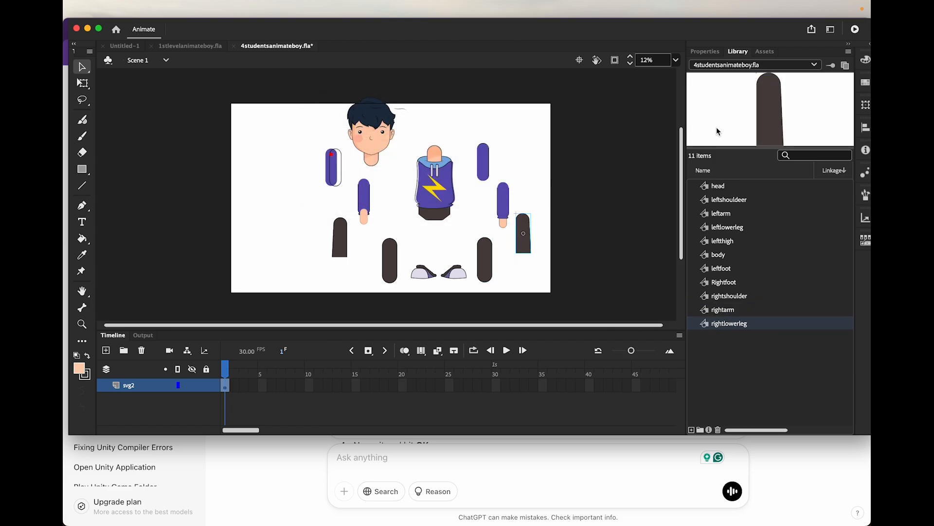
# Convert the right thigh to a Graphic symbol named "rightthigh"
pyautogui.click(486, 257)
pyautogui.rightClick(484, 258)
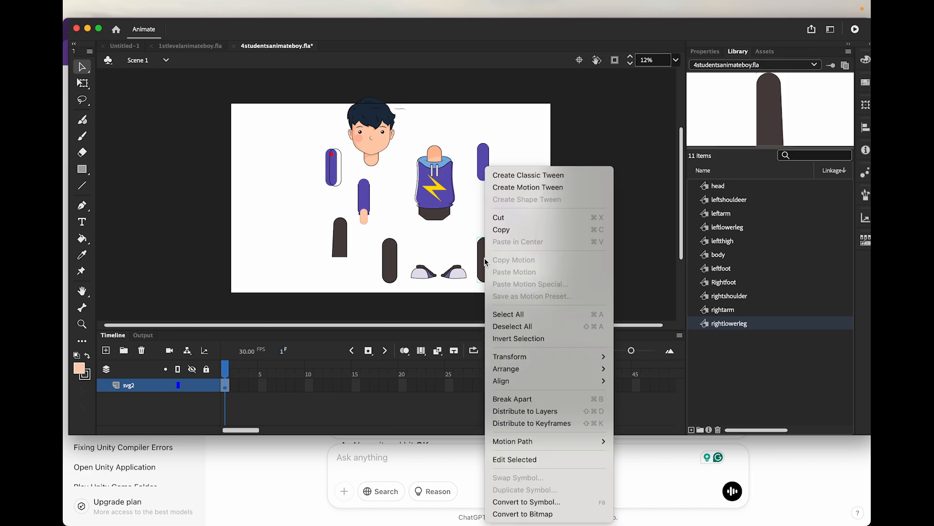
pyautogui.click(536, 501)
pyautogui.write('rightthigh')
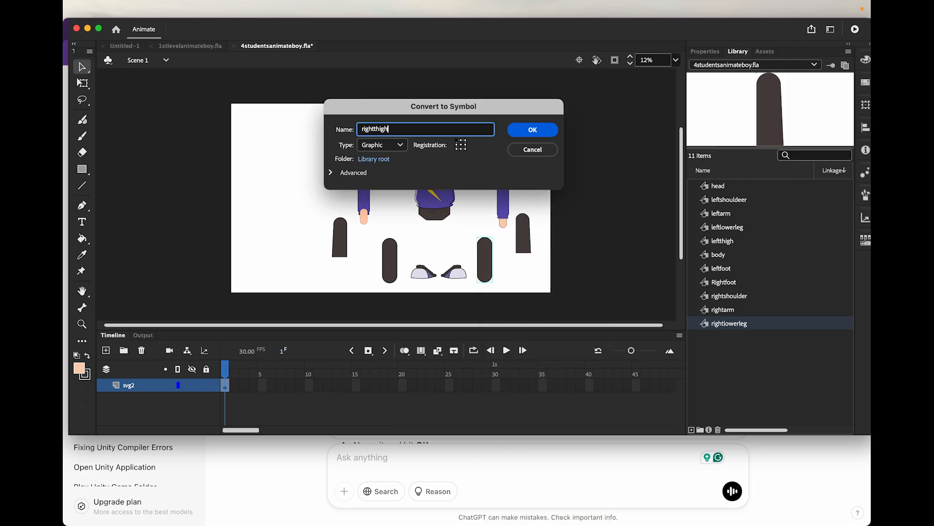
pyautogui.click(534, 132)
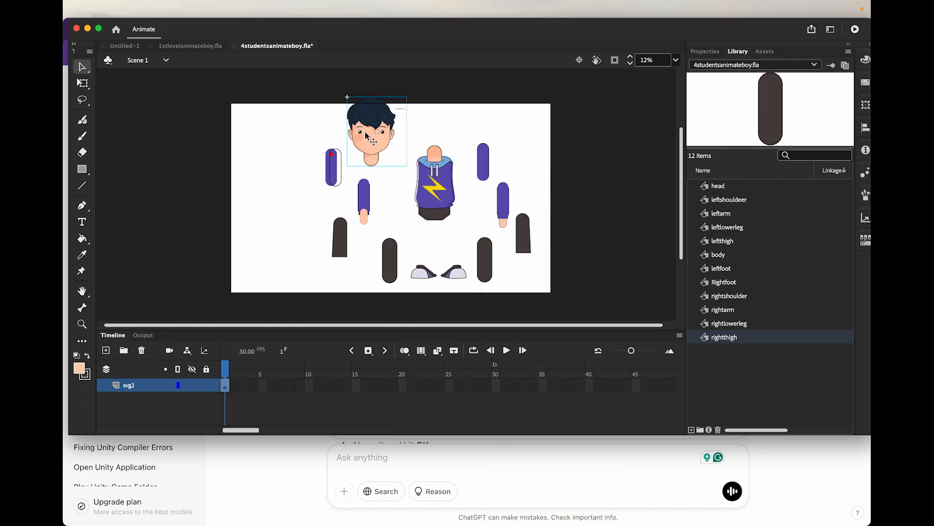
# Select all the character parts and scale them down together with Free Transform so they fit inside the stage
pyautogui.click(302, 134)
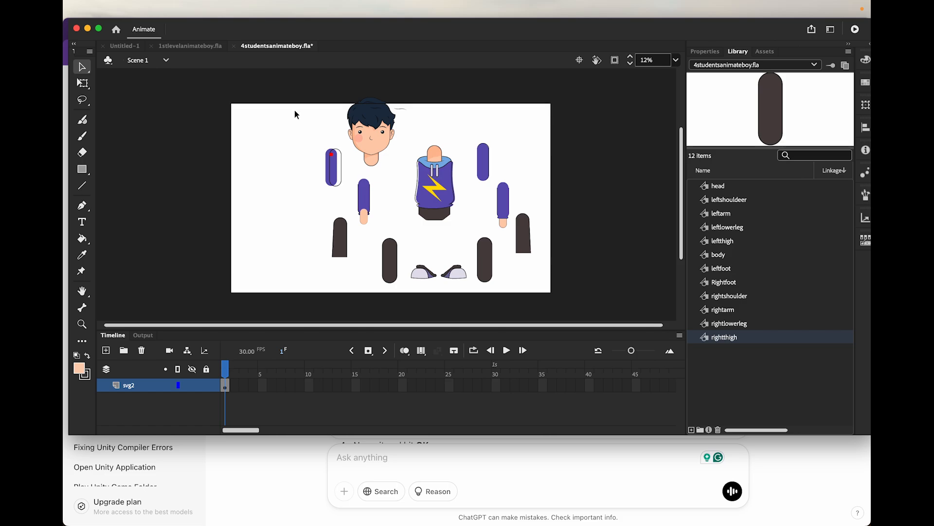
pyautogui.moveTo(293, 105); pyautogui.dragTo(531, 291)
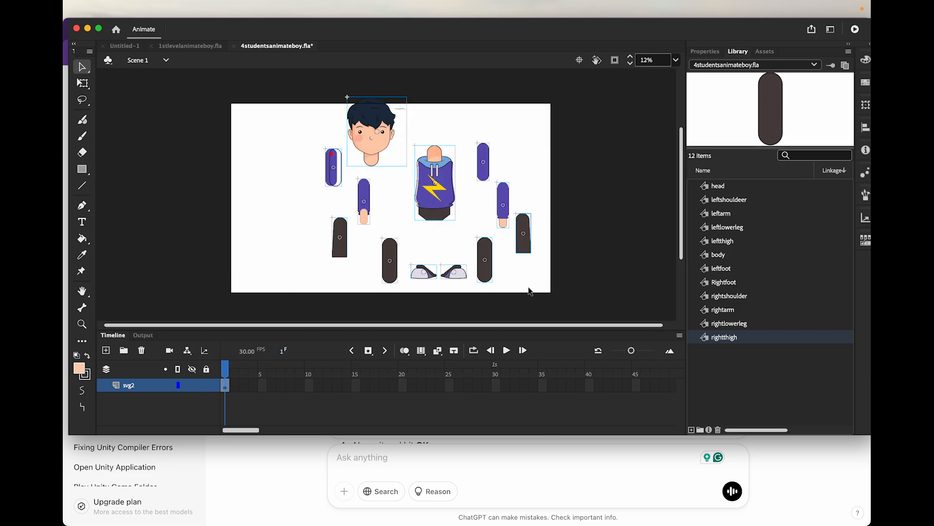
pyautogui.click(83, 83)
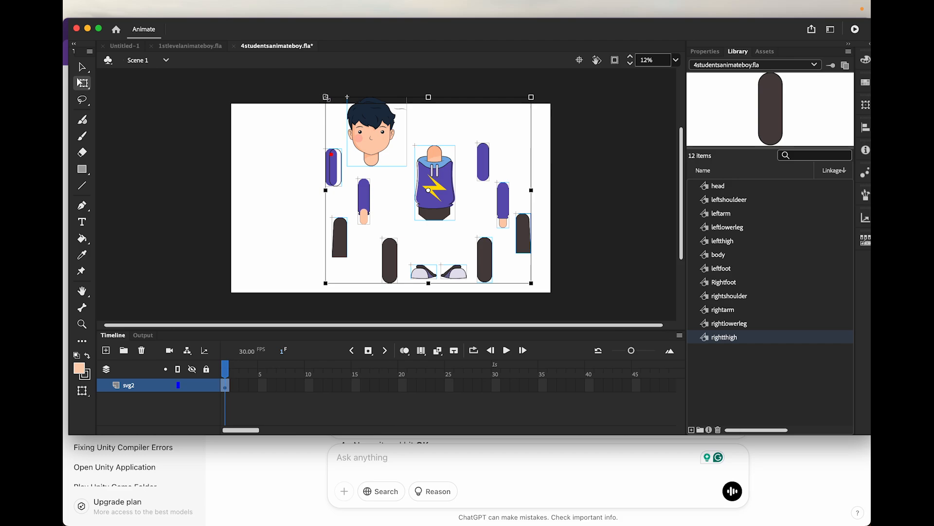
pyautogui.moveTo(326, 97); pyautogui.dragTo(355, 117)
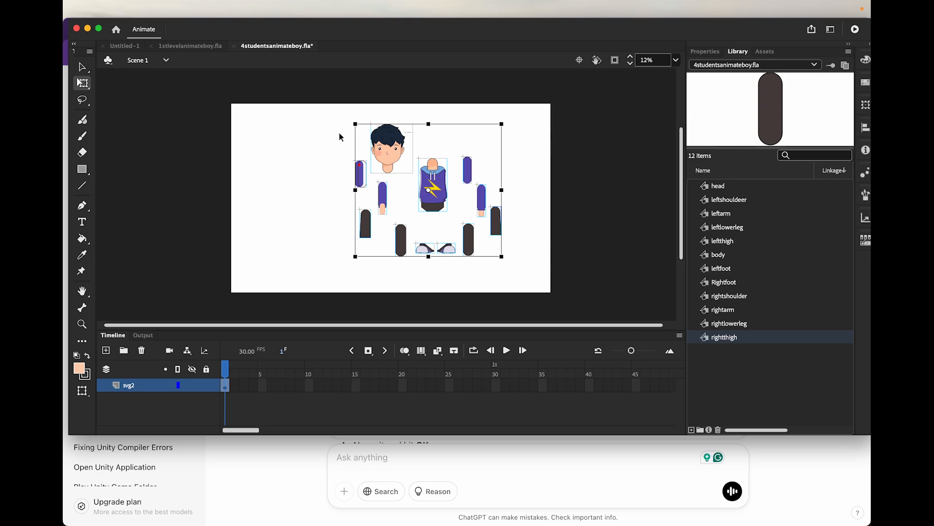
pyautogui.click(334, 148)
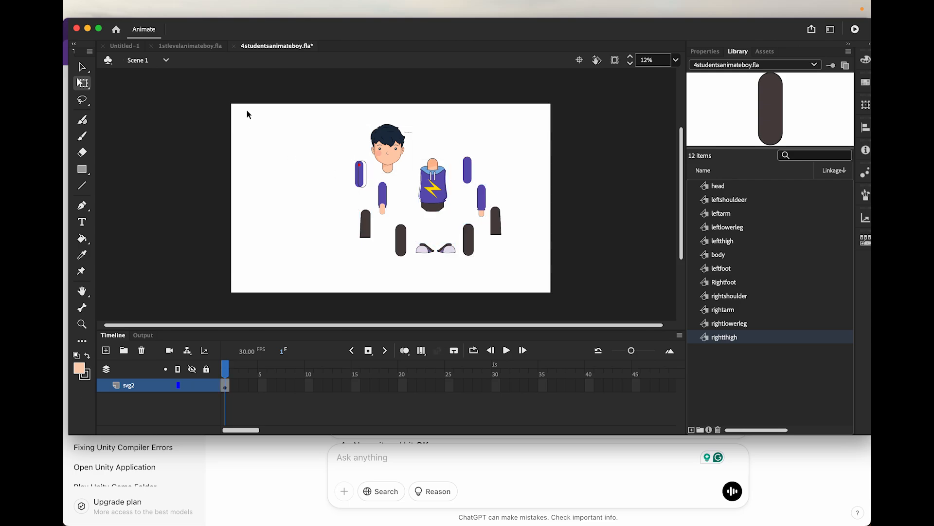
# Rotate the left and right upper arms so their lower ends angle outward from the body
pyautogui.click(359, 178)
pyautogui.moveTo(367, 194); pyautogui.dragTo(360, 197)
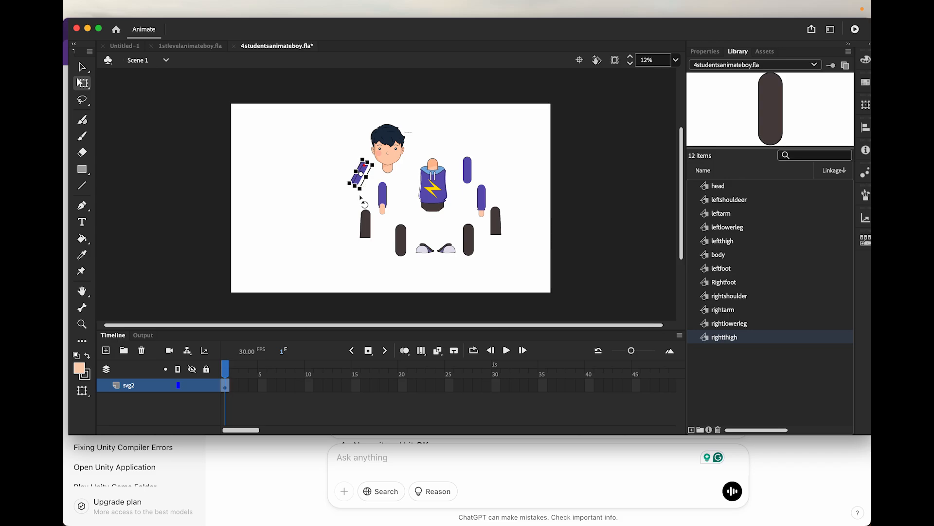
pyautogui.click(468, 168)
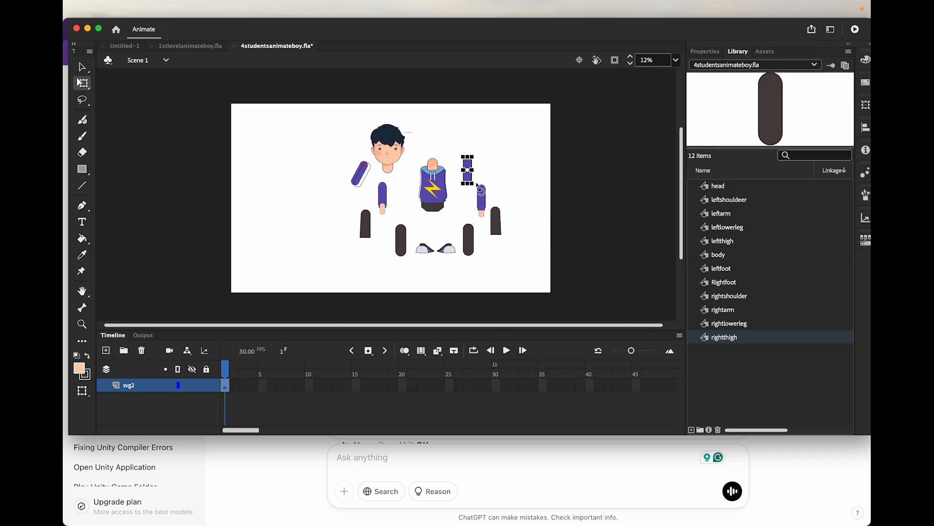
pyautogui.moveTo(477, 185); pyautogui.dragTo(483, 178)
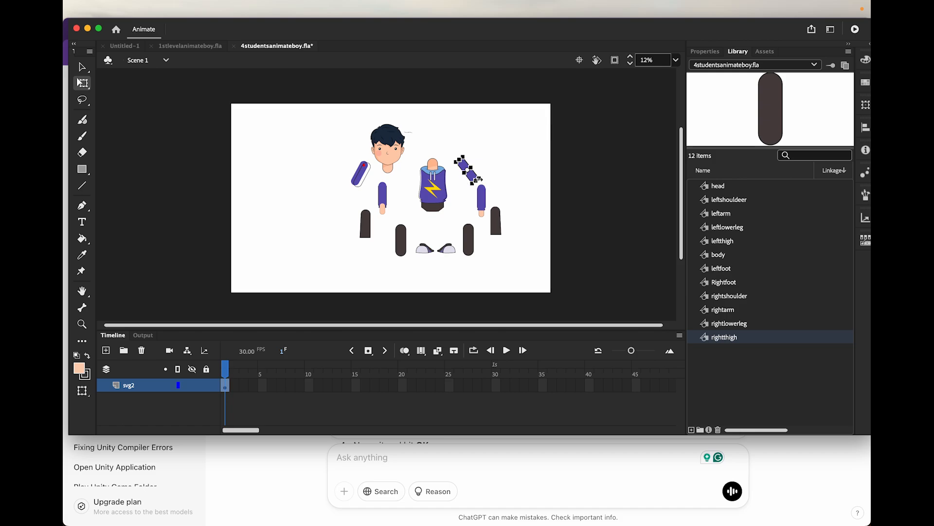
pyautogui.click(458, 208)
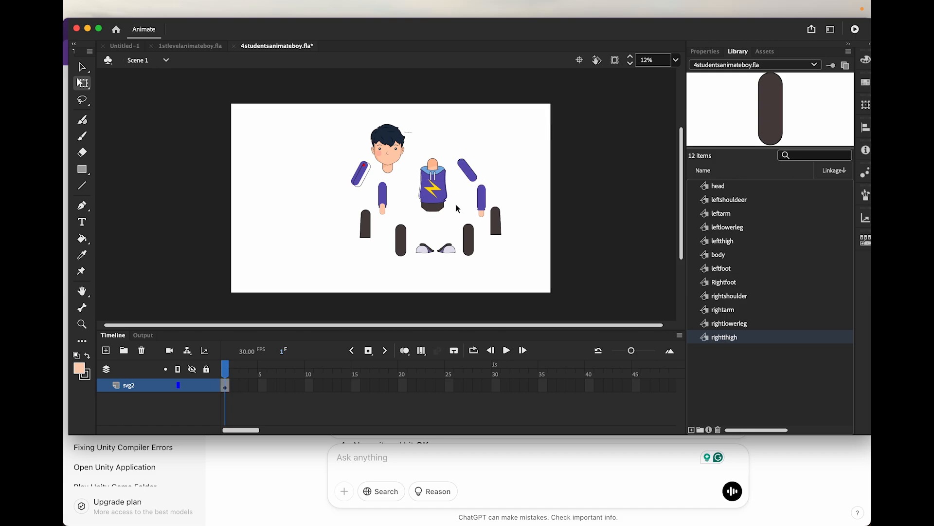
# Rotate the left and right thighs so their lower ends angle outward from the body
pyautogui.click(401, 246)
pyautogui.moveTo(394, 264); pyautogui.dragTo(390, 266)
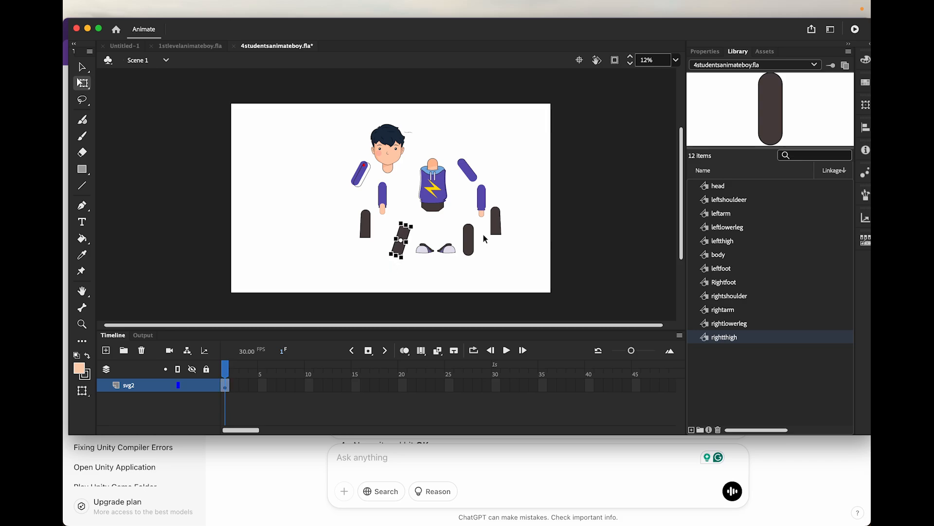
pyautogui.click(469, 241)
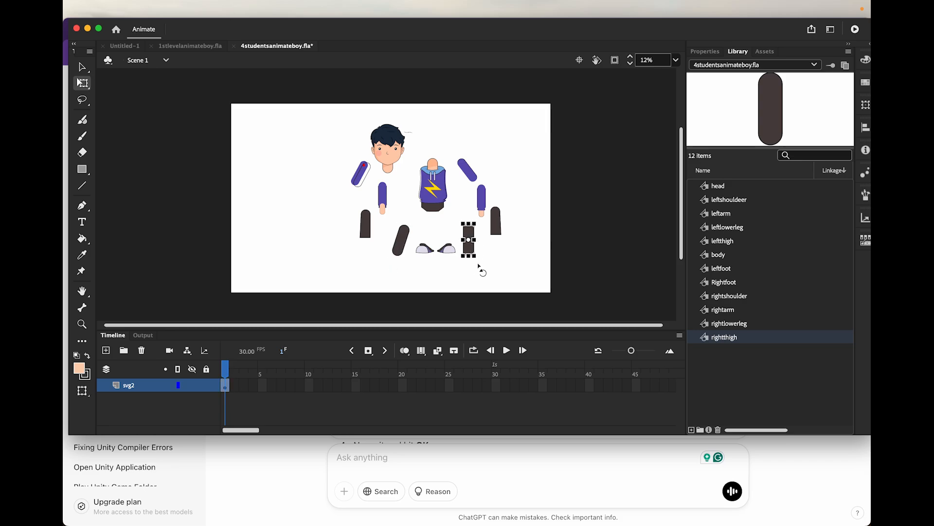
pyautogui.moveTo(479, 267); pyautogui.dragTo(486, 264)
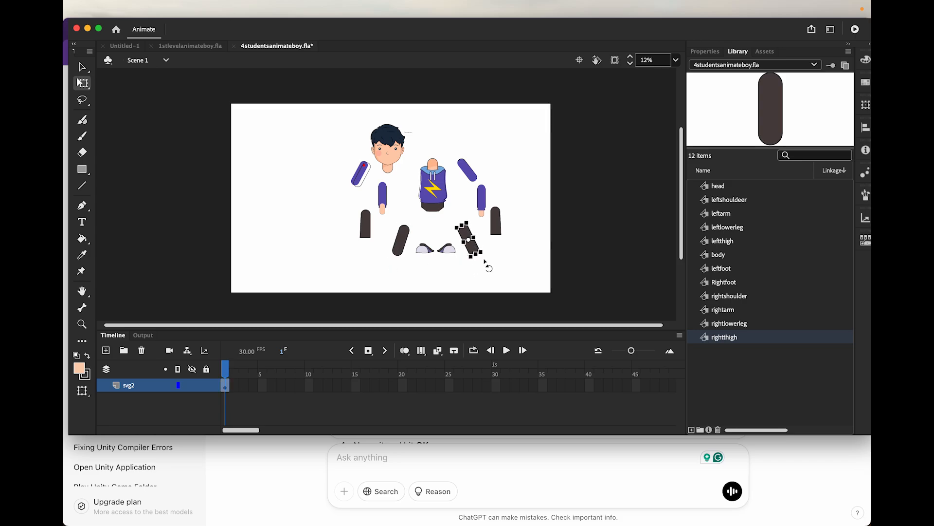
# Move the head onto the neck, attach both upper arms at the shoulders, and join the forearms to them at the elbows
pyautogui.click(81, 69)
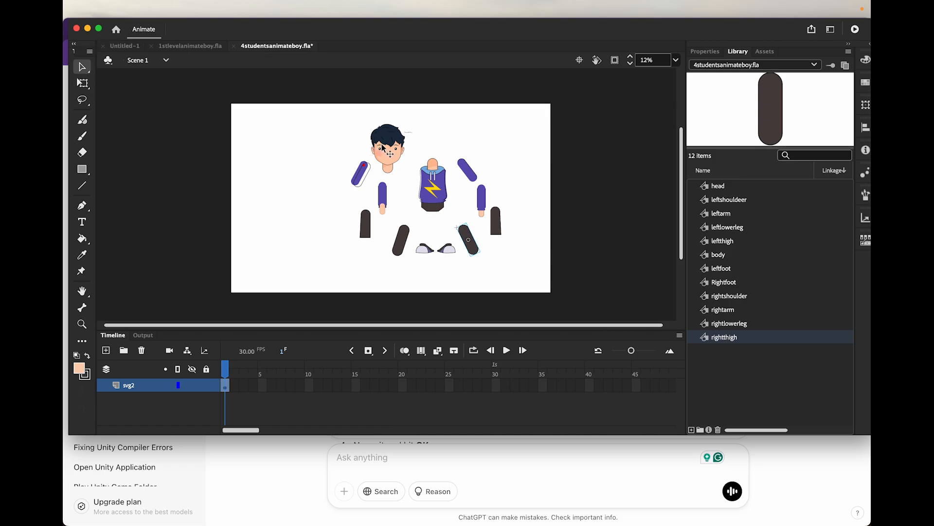
pyautogui.moveTo(383, 148); pyautogui.dragTo(427, 140)
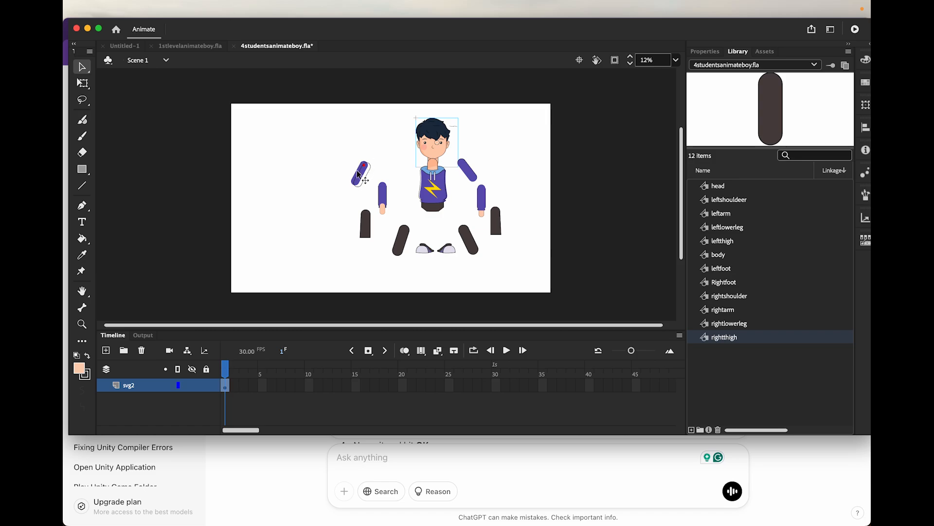
pyautogui.moveTo(357, 170); pyautogui.dragTo(411, 180)
pyautogui.moveTo(473, 172); pyautogui.dragTo(452, 181)
pyautogui.moveTo(383, 197); pyautogui.dragTo(409, 200)
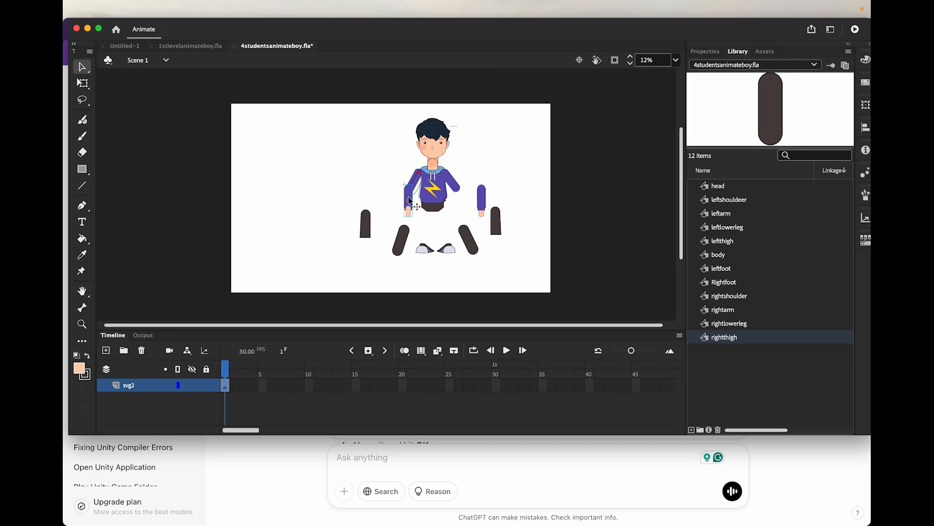
pyautogui.moveTo(483, 200); pyautogui.dragTo(460, 199)
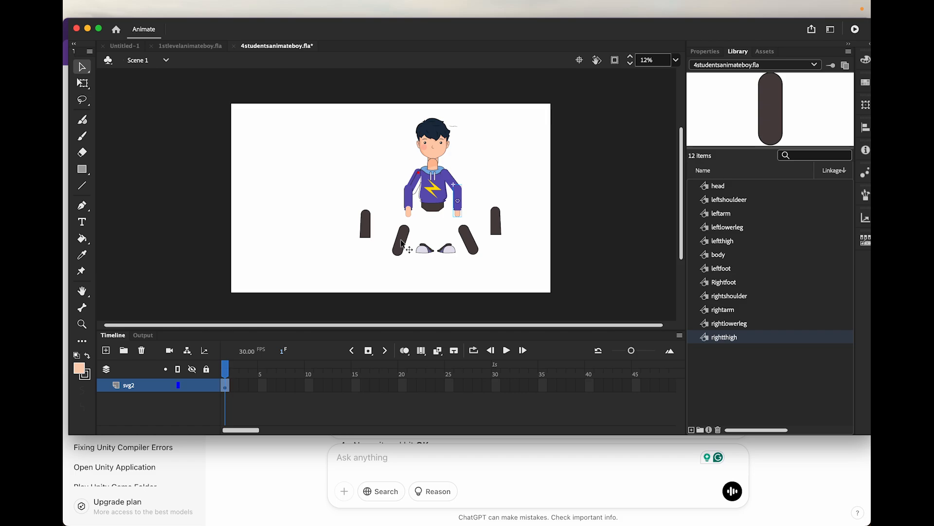
# Assemble the legs by placing both thighs under the hips, the lower legs at the knees, and the feet at the ankles
pyautogui.moveTo(401, 240); pyautogui.dragTo(443, 215)
pyautogui.moveTo(403, 246); pyautogui.dragTo(449, 273)
pyautogui.moveTo(364, 218); pyautogui.dragTo(417, 239)
pyautogui.moveTo(500, 222); pyautogui.dragTo(455, 240)
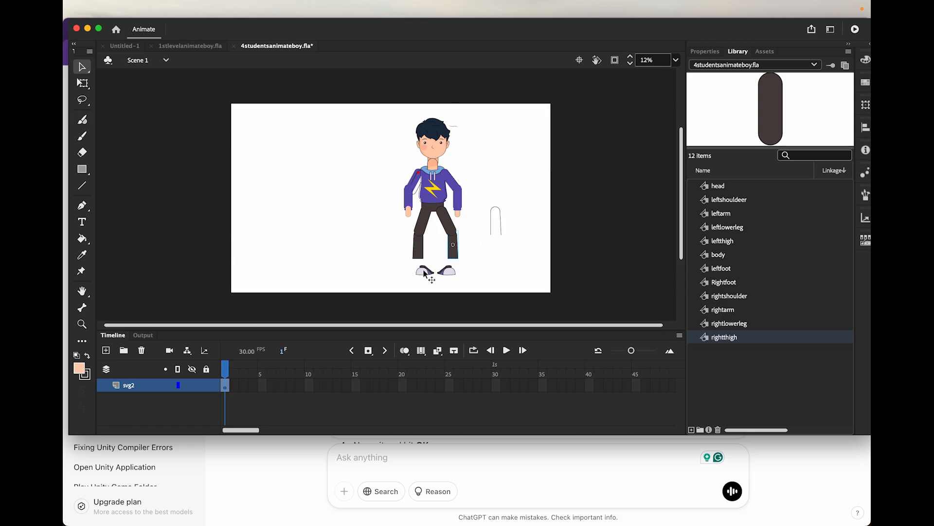
pyautogui.moveTo(426, 271); pyautogui.dragTo(451, 264)
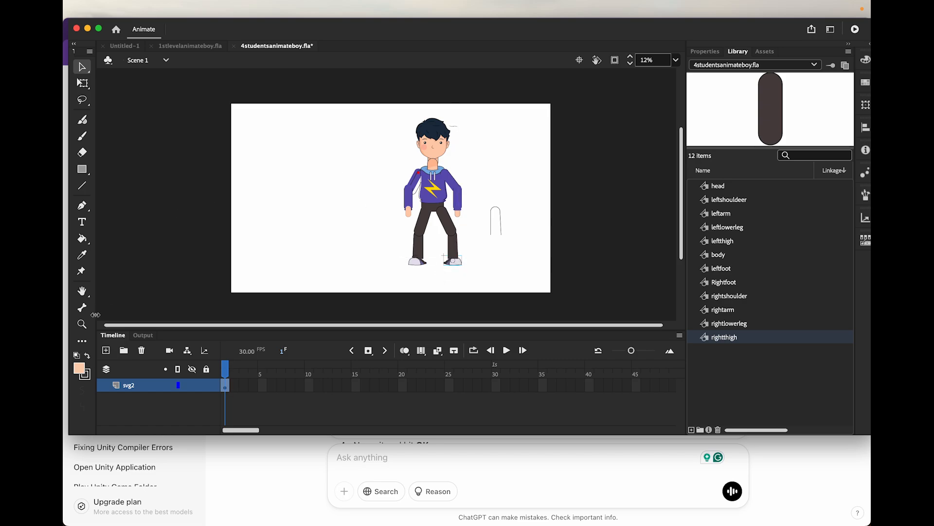
# Move the head's transformation point down to the neck with Free Transform
pyautogui.click(82, 324)
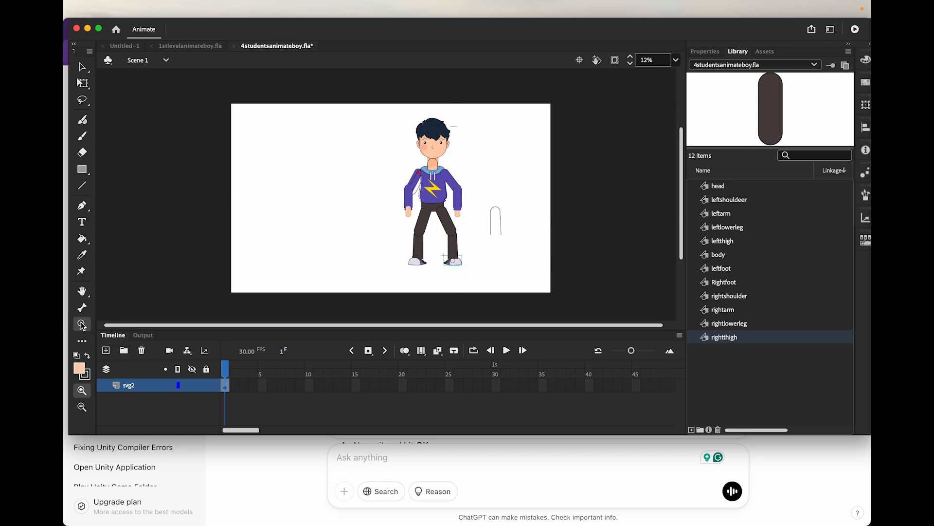
pyautogui.click(439, 169)
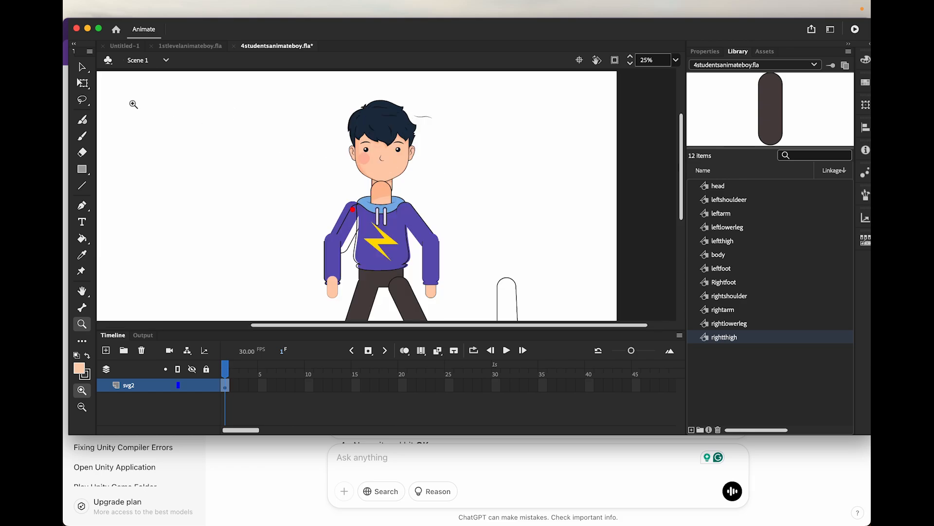
pyautogui.click(83, 83)
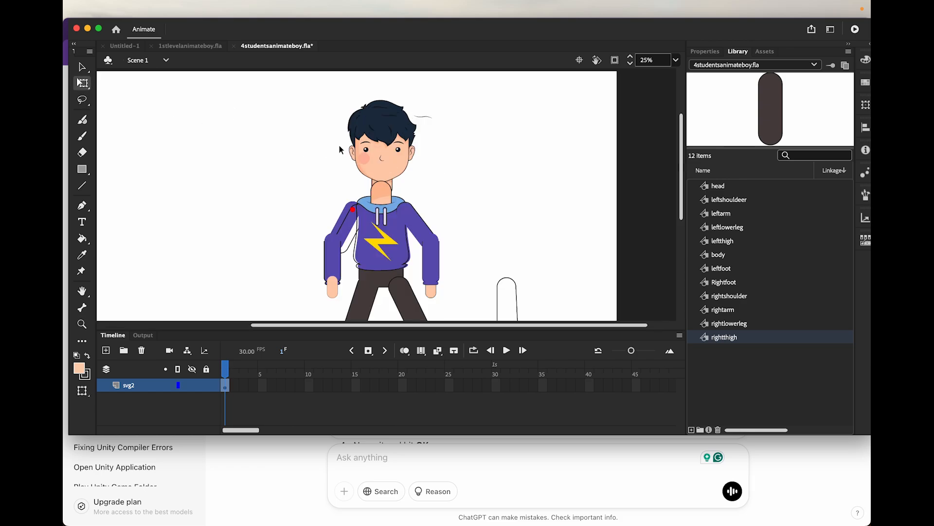
pyautogui.click(379, 157)
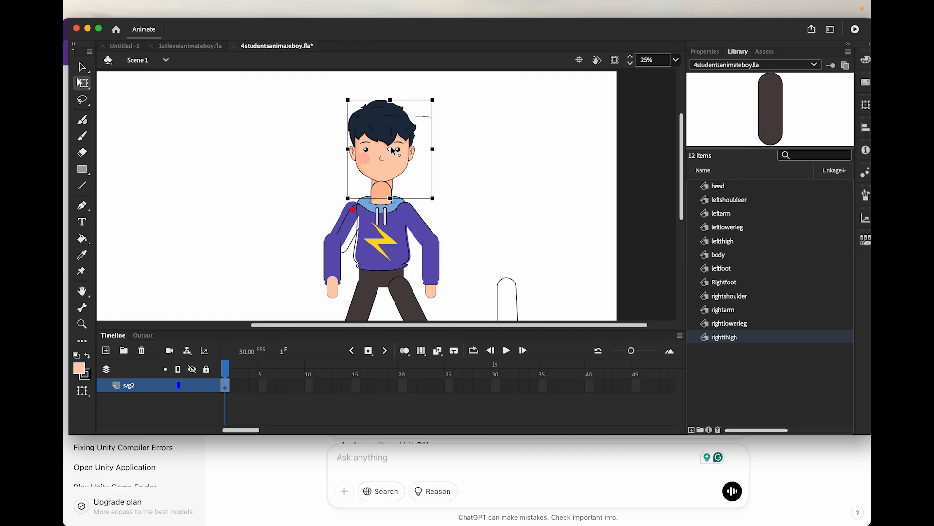
pyautogui.moveTo(391, 151); pyautogui.dragTo(382, 188)
# Move the transformation points of both upper arms to the shoulders and those of both forearms to the elbows
pyautogui.click(350, 229)
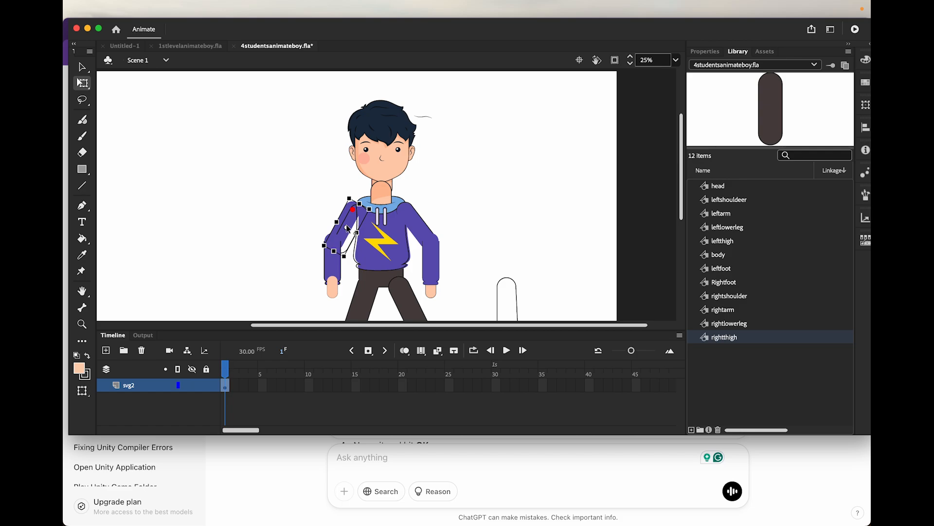
pyautogui.moveTo(348, 228); pyautogui.dragTo(354, 211)
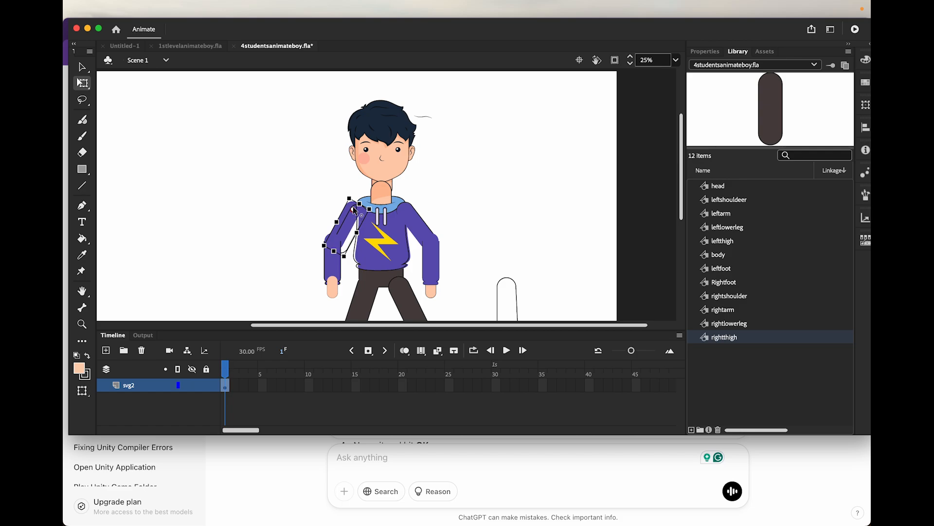
pyautogui.click(334, 269)
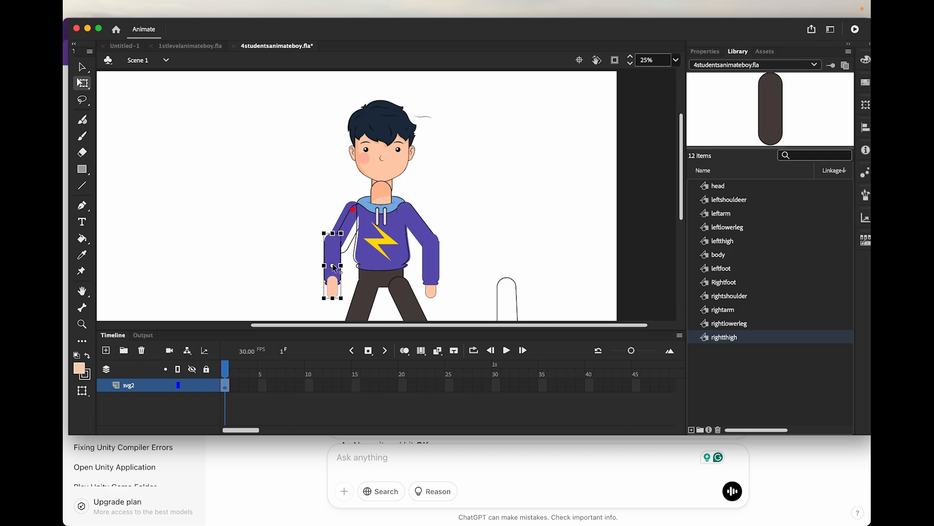
pyautogui.click(418, 228)
pyautogui.click(431, 269)
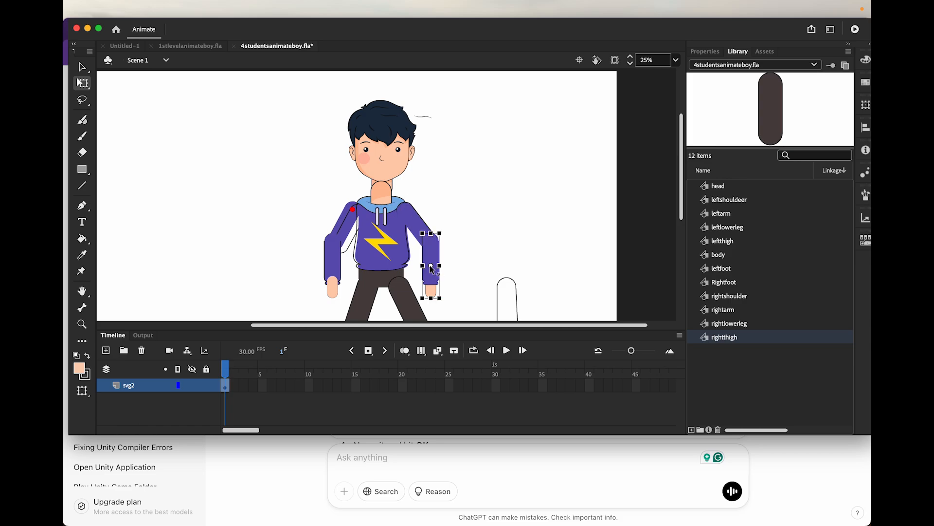
pyautogui.moveTo(431, 269); pyautogui.dragTo(432, 242)
# Move the transformation points of both thighs to the hips and those of both lower legs to the knees
pyautogui.moveTo(682, 199); pyautogui.dragTo(681, 249)
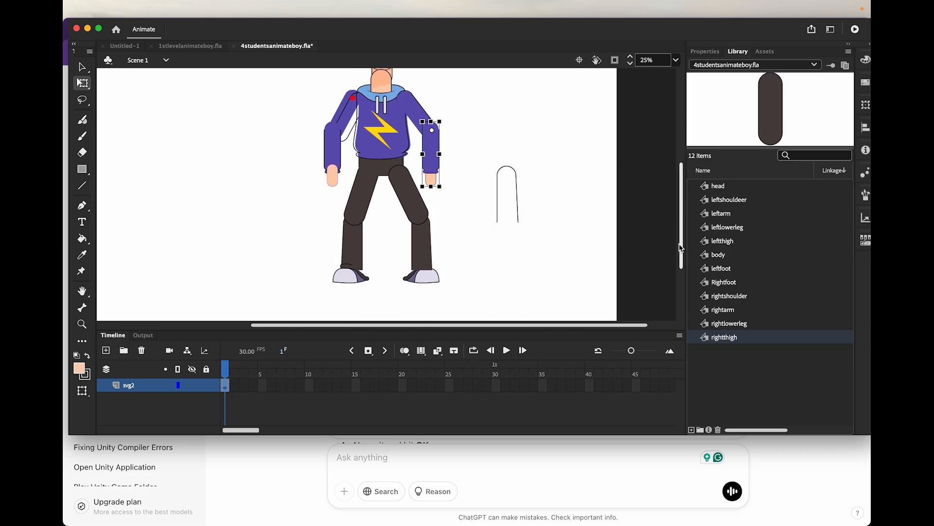
pyautogui.click(365, 205)
pyautogui.click(353, 260)
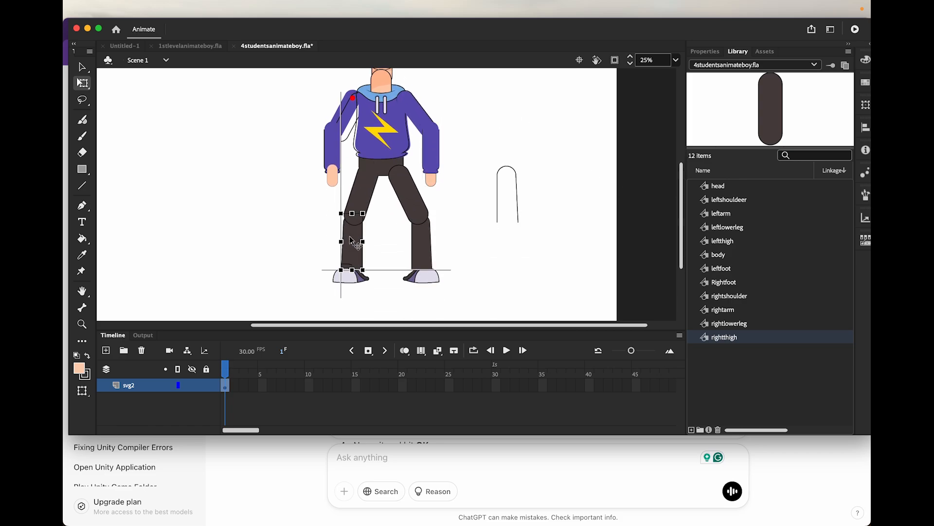
pyautogui.click(426, 254)
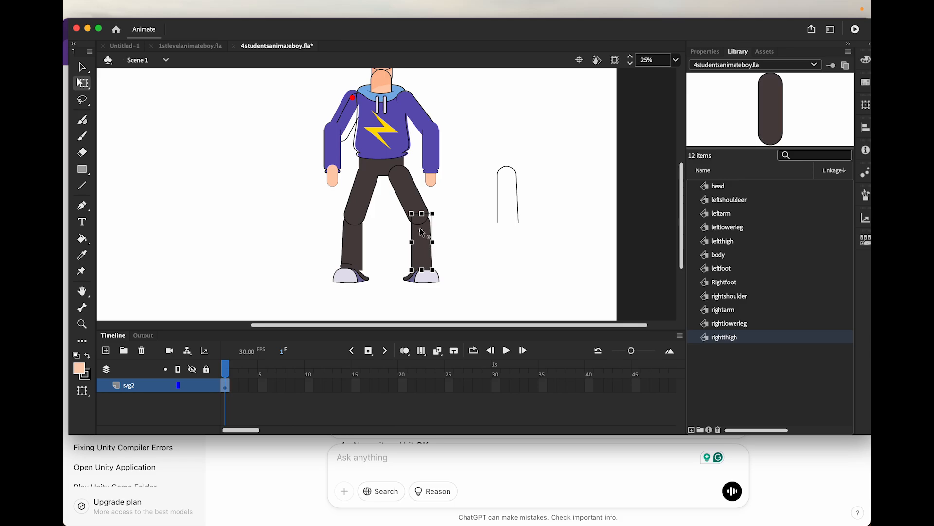
pyautogui.click(414, 197)
pyautogui.click(471, 281)
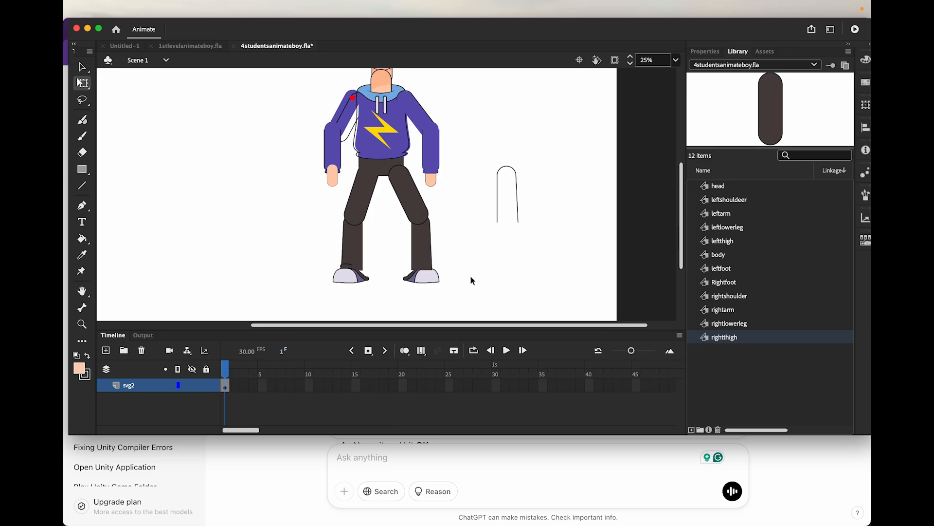
# Arrange the head with Bring to Front so it overlaps the body's neck
pyautogui.scroll(5, 472, 278)
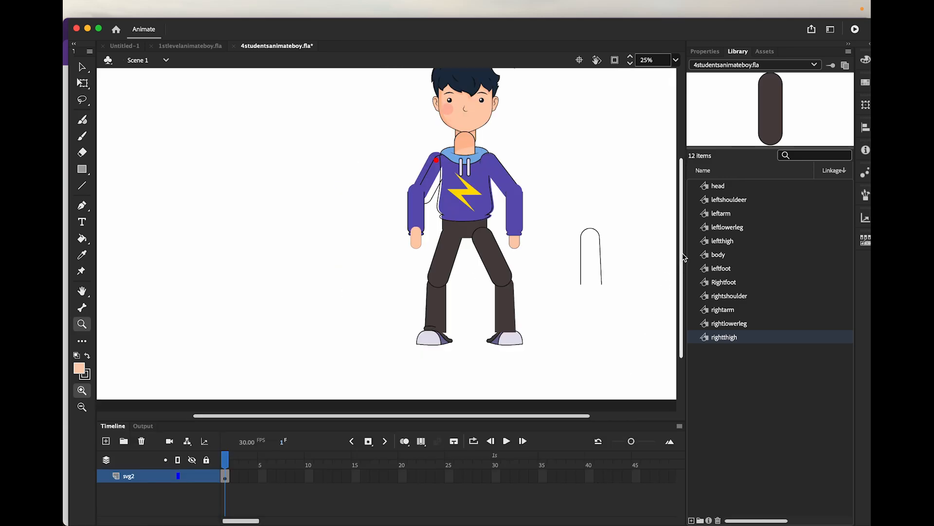
pyautogui.moveTo(682, 255); pyautogui.dragTo(682, 244)
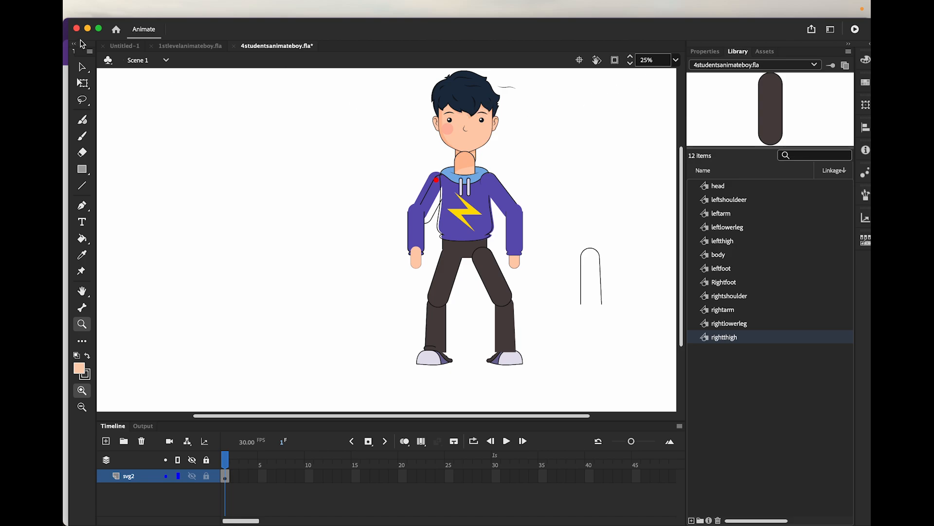
pyautogui.click(83, 68)
pyautogui.click(432, 134)
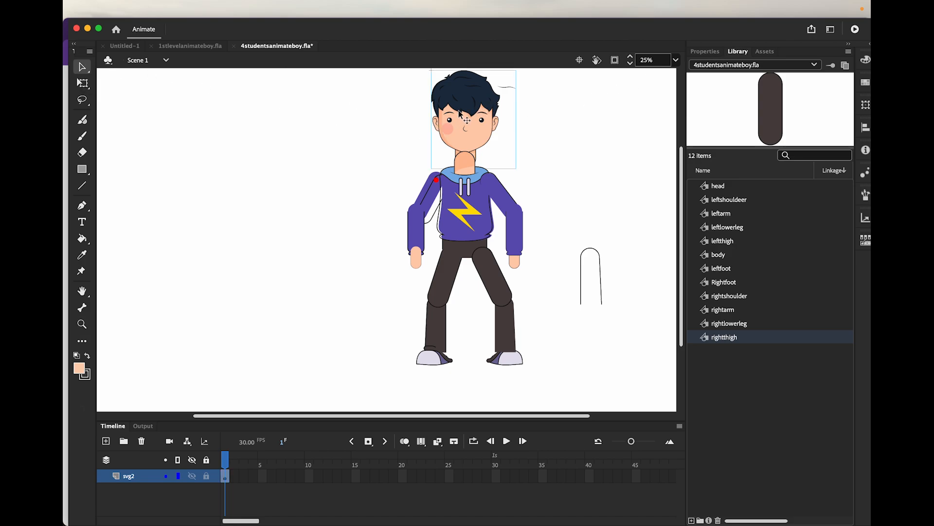
pyautogui.click(708, 58)
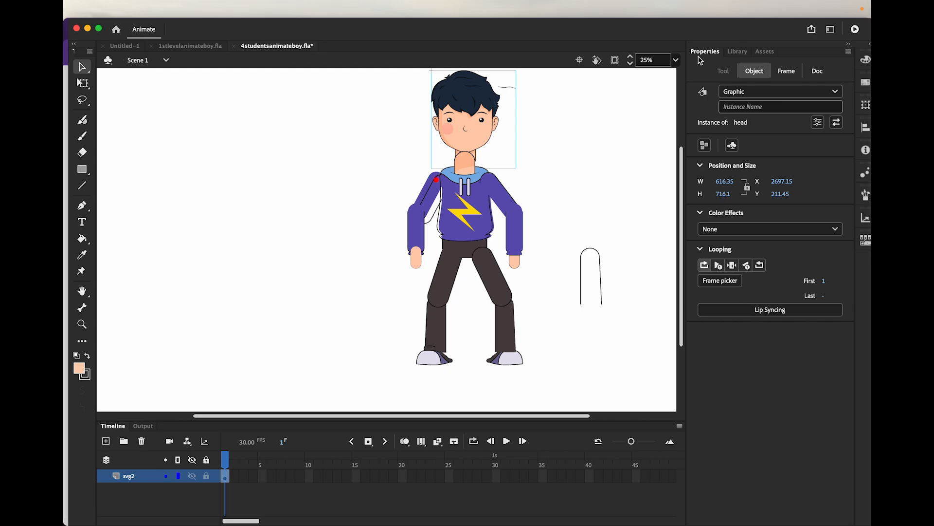
pyautogui.click(744, 52)
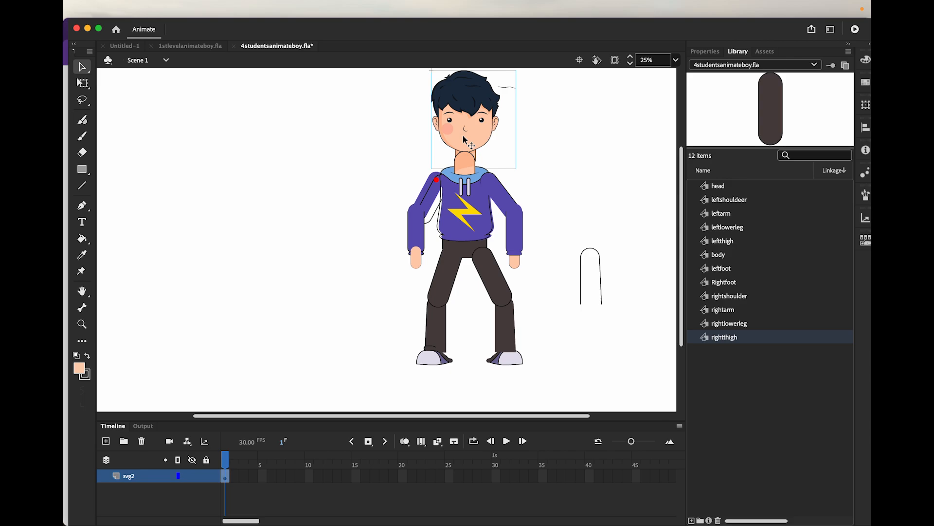
pyautogui.moveTo(238, 5)
pyautogui.click(240, 10)
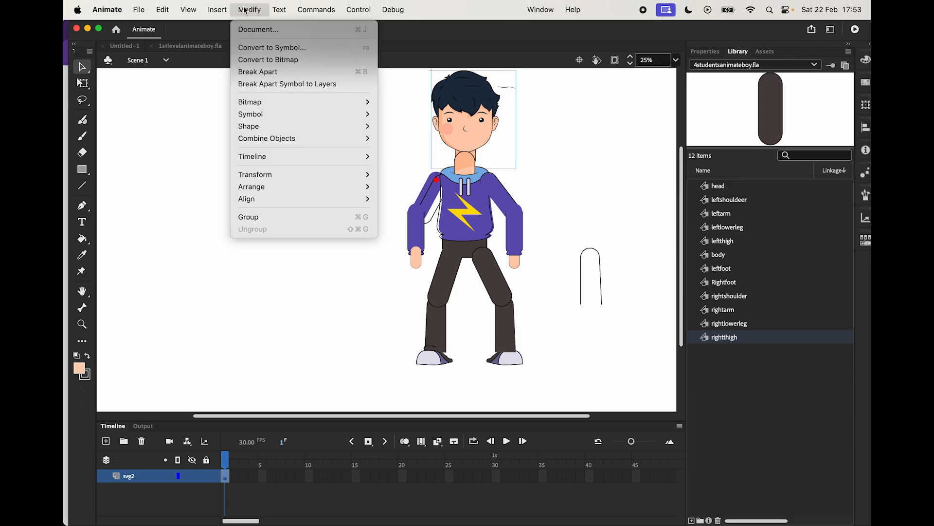
pyautogui.moveTo(298, 186)
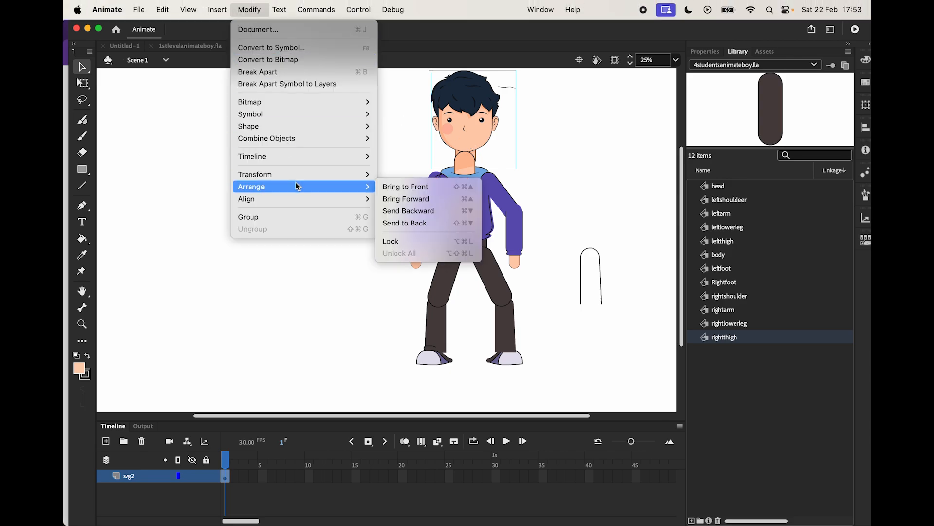
pyautogui.click(404, 187)
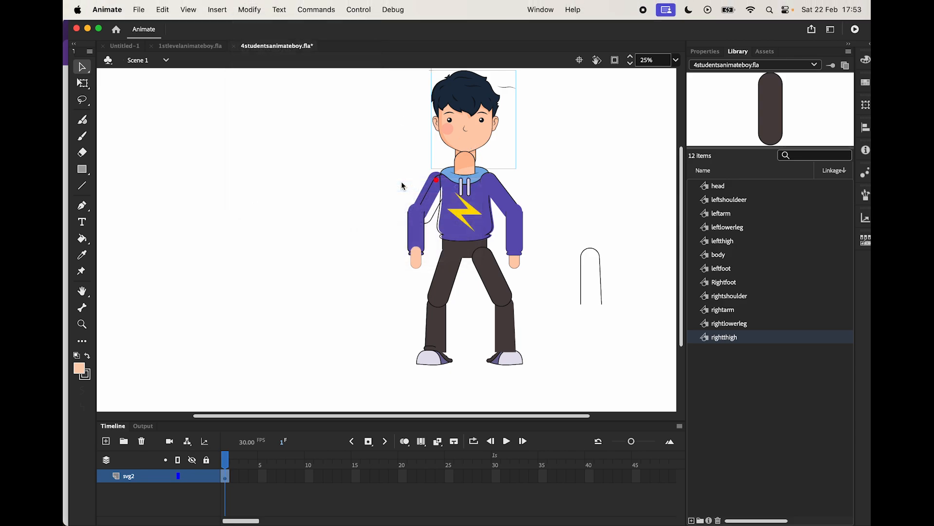
pyautogui.click(580, 152)
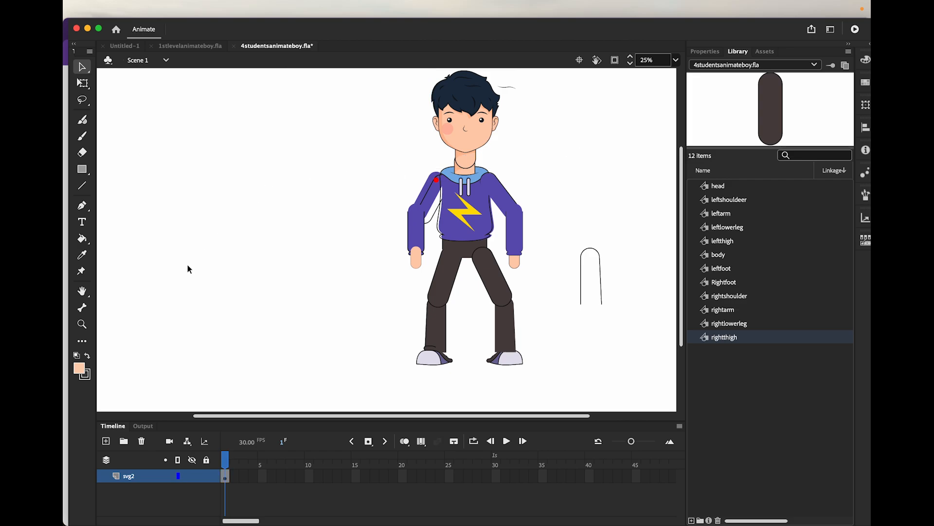
# Use the Bone tool to link the lower torso to the left shoulder, the neck joint of the head, and the right shoulder
pyautogui.click(82, 309)
pyautogui.click(82, 310)
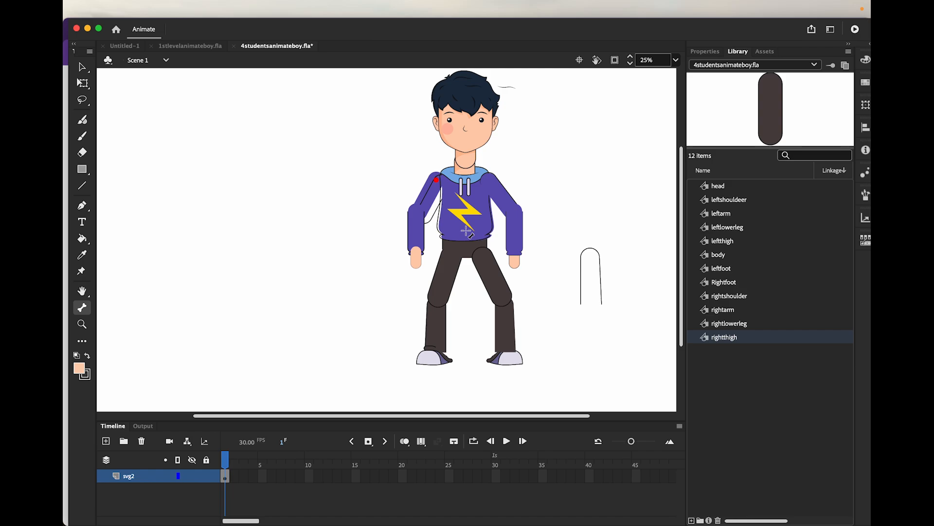
pyautogui.moveTo(466, 231); pyautogui.dragTo(470, 212)
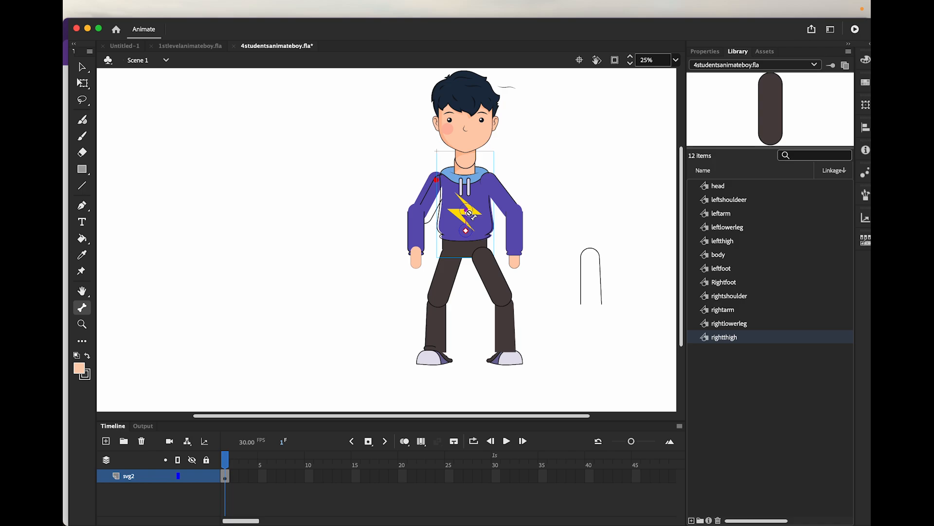
pyautogui.moveTo(469, 214); pyautogui.dragTo(440, 180)
pyautogui.moveTo(441, 180); pyautogui.dragTo(440, 179)
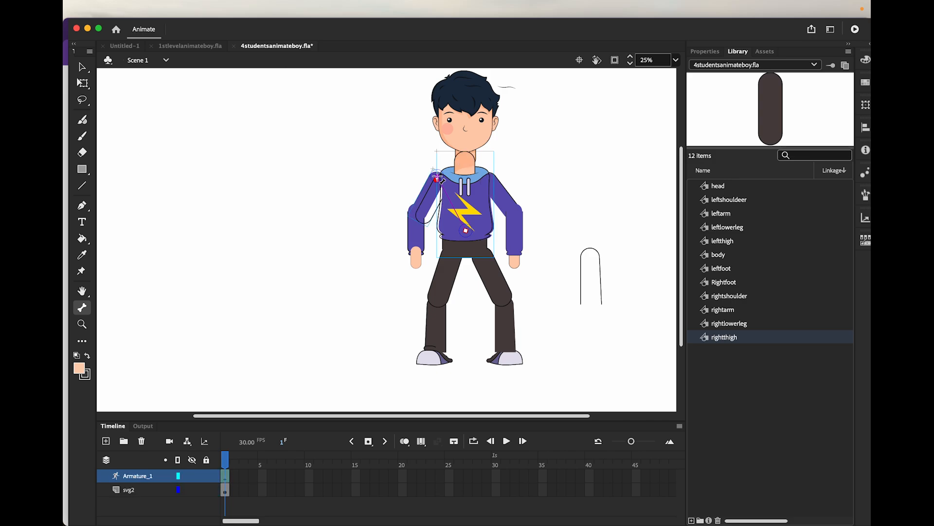
pyautogui.moveTo(467, 230)
pyautogui.mouseDown()
pyautogui.moveTo(466, 145)
pyautogui.moveTo(471, 161)
pyautogui.mouseUp()
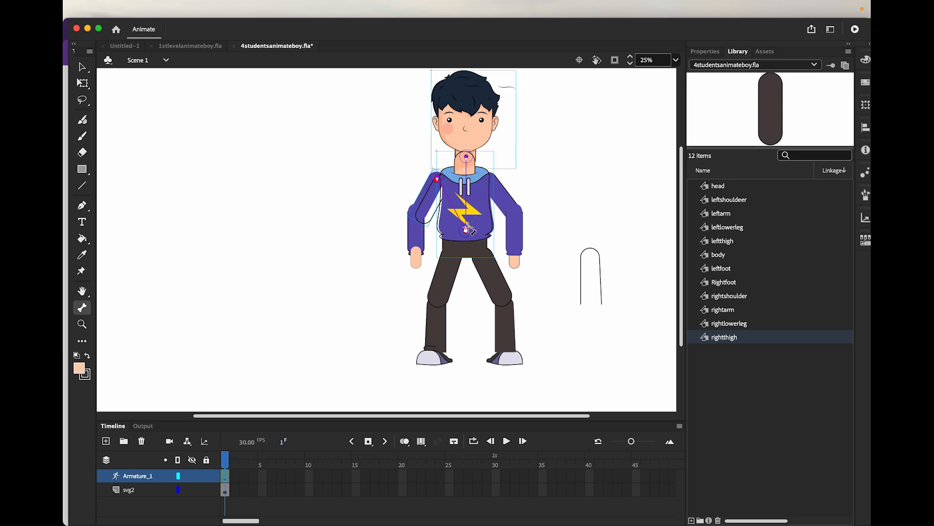
pyautogui.moveTo(468, 230); pyautogui.dragTo(494, 184)
# Add bone chains from the lower torso through both knees and ankles to the feet, and from each shoulder to its elbow
pyautogui.moveTo(468, 230); pyautogui.dragTo(433, 358)
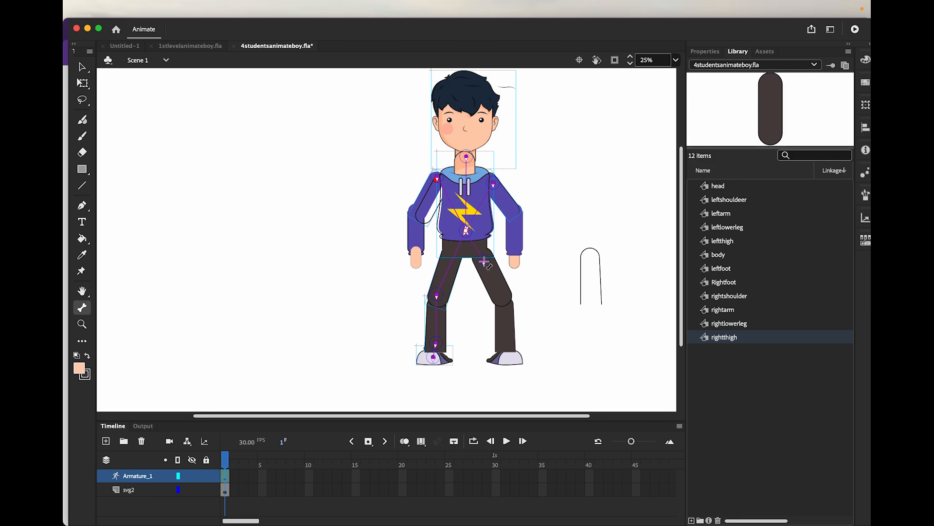
pyautogui.moveTo(485, 263); pyautogui.dragTo(511, 358)
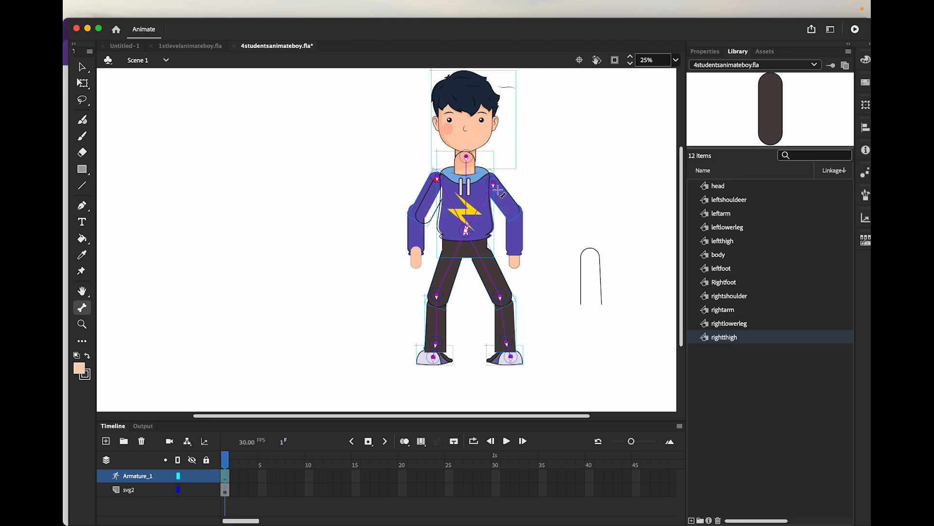
pyautogui.moveTo(494, 185); pyautogui.dragTo(516, 227)
pyautogui.moveTo(440, 185); pyautogui.dragTo(415, 226)
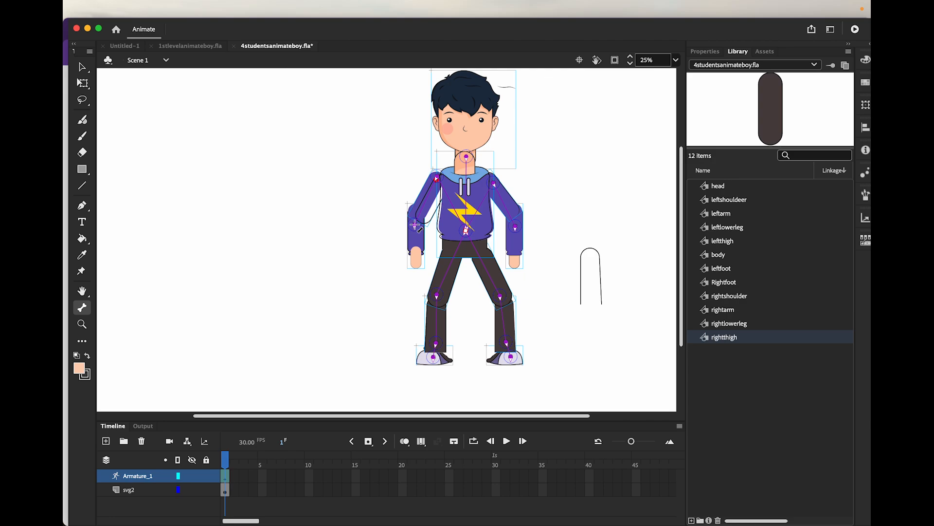
pyautogui.click(82, 68)
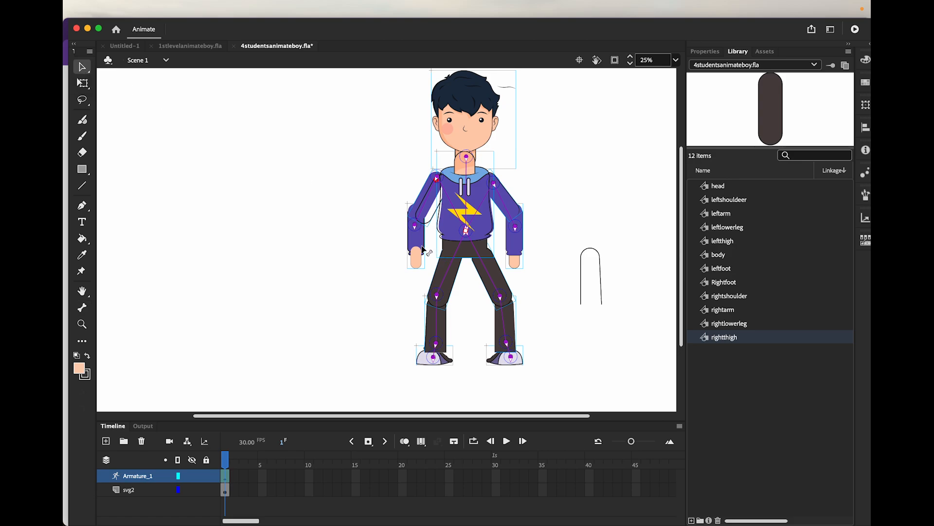
# Swing the left forearm slightly outward from the body at its elbow bone
pyautogui.moveTo(418, 250)
pyautogui.mouseDown()
pyautogui.moveTo(402, 252)
pyautogui.moveTo(411, 245)
pyautogui.moveTo(353, 207)
pyautogui.moveTo(410, 251)
pyautogui.mouseUp()
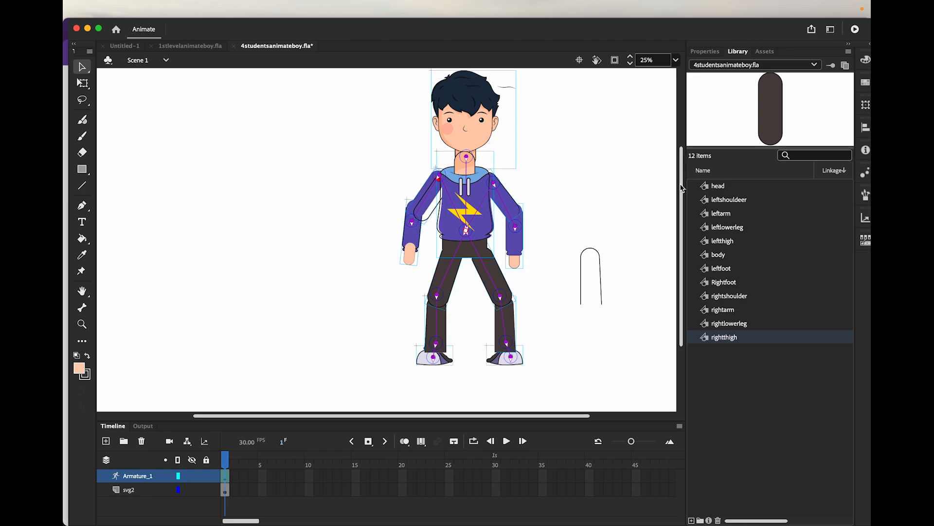
pyautogui.scroll(2, 683, 182)
pyautogui.moveTo(681, 182); pyautogui.dragTo(680, 178)
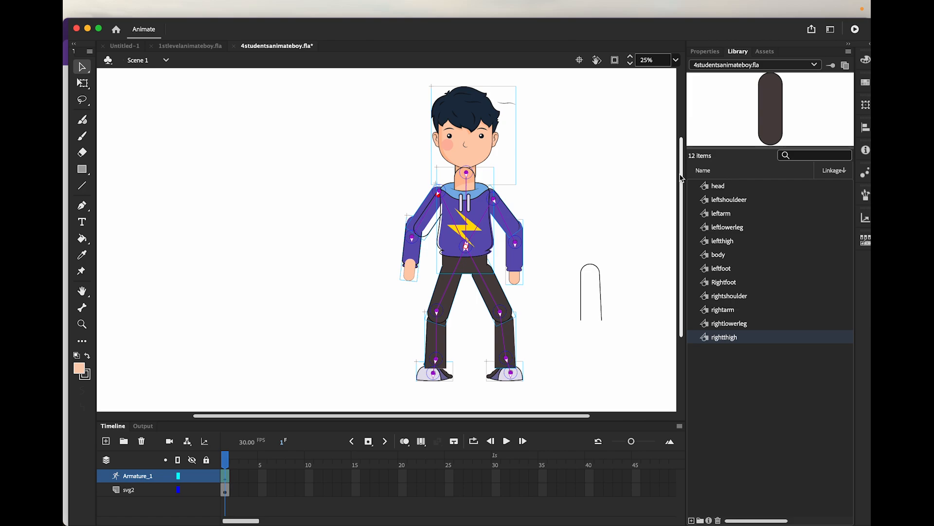
# Create an empty Movie Clip symbol named null in the library root and return to Scene 1
pyautogui.rightClick(713, 363)
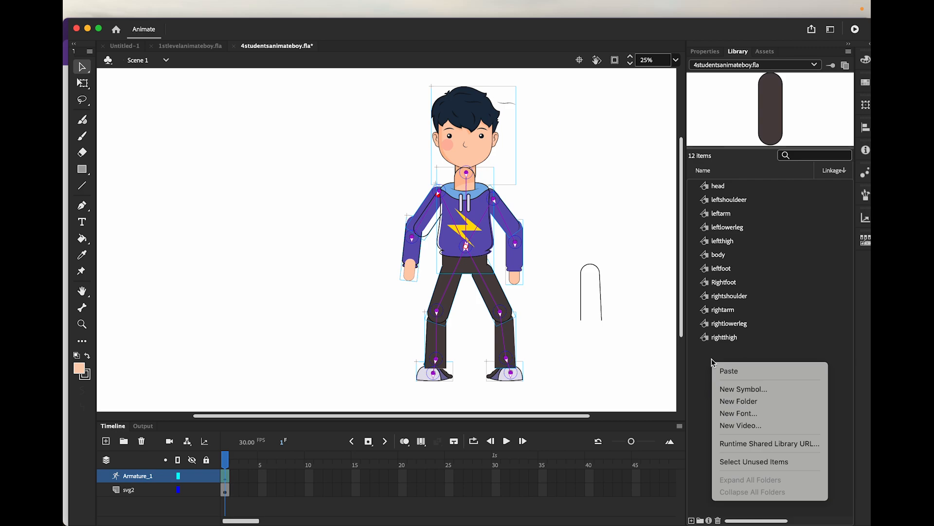
pyautogui.click(711, 359)
pyautogui.rightClick(709, 359)
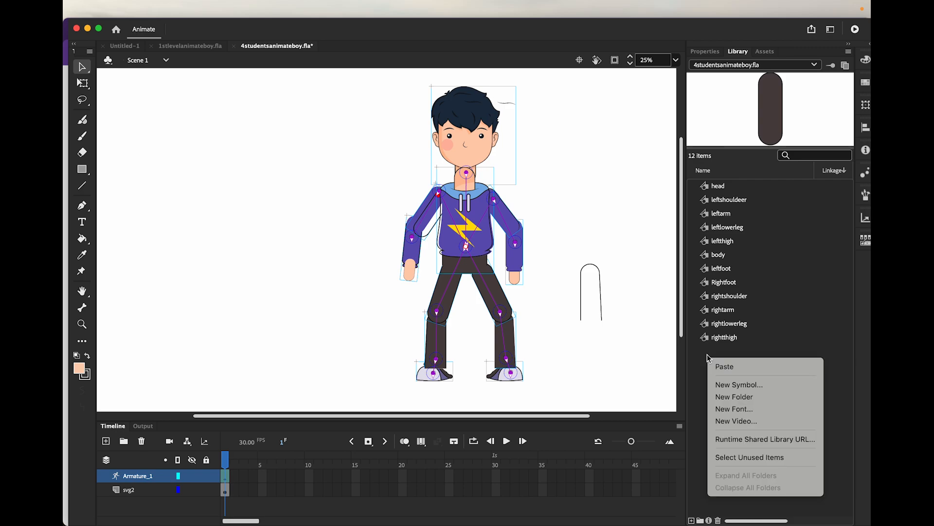
pyautogui.click(719, 386)
pyautogui.click(378, 146)
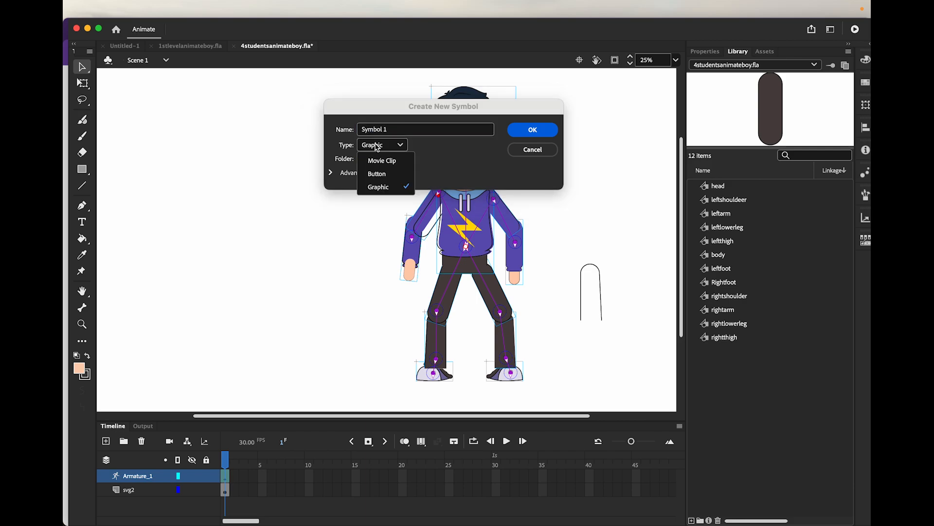
pyautogui.click(382, 160)
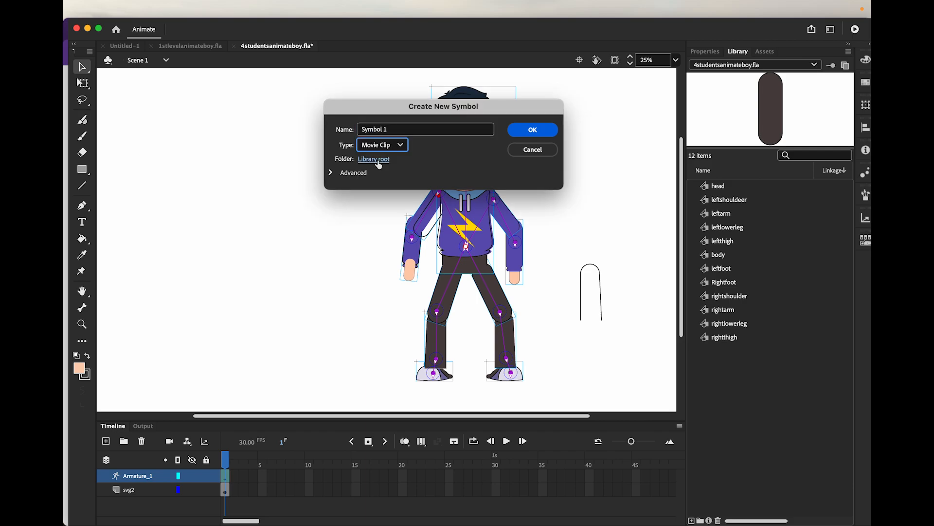
pyautogui.click(396, 131)
pyautogui.moveTo(396, 131); pyautogui.dragTo(352, 129)
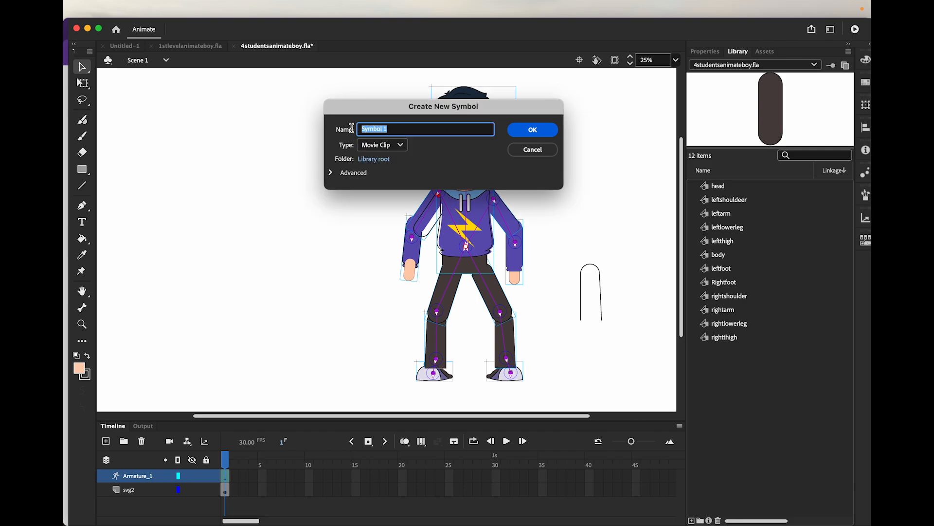
pyautogui.write('null')
pyautogui.click(533, 130)
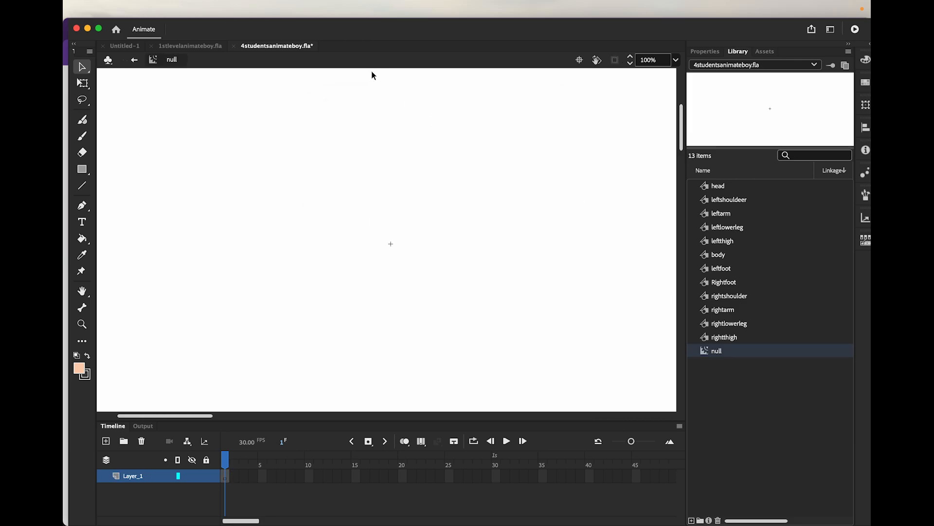
pyautogui.click(134, 60)
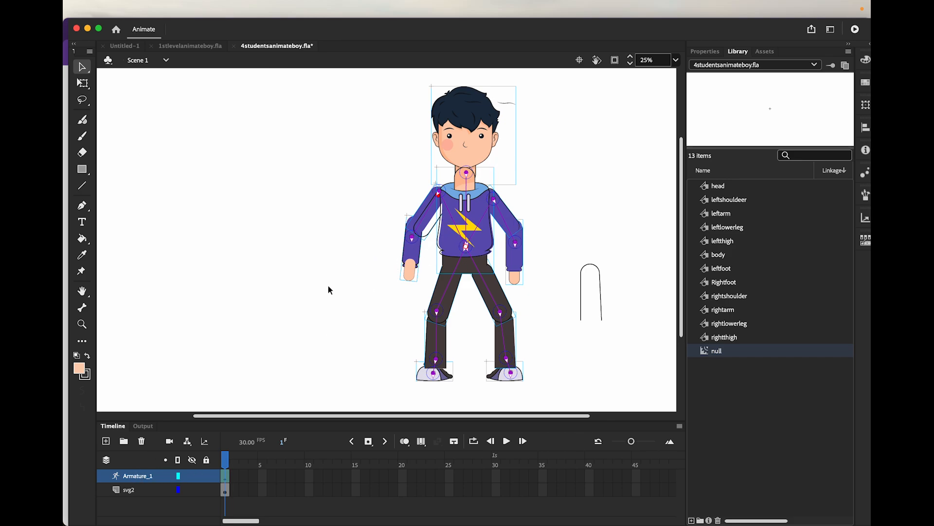
# Place five instances of the null symbol on the svg2 layer: below each hand, beside each foot and above the head
pyautogui.click(130, 490)
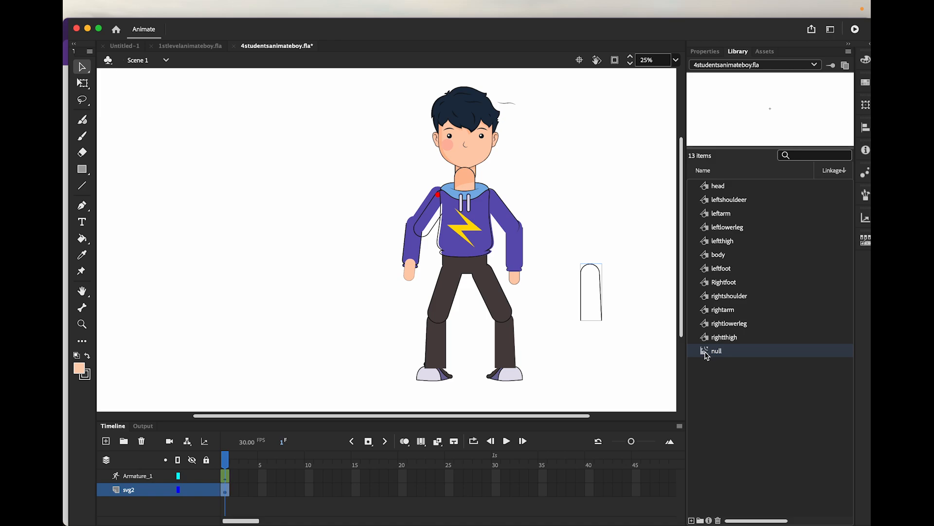
pyautogui.moveTo(707, 356); pyautogui.dragTo(514, 291)
pyautogui.moveTo(707, 351); pyautogui.dragTo(409, 289)
pyautogui.moveTo(705, 352); pyautogui.dragTo(533, 375)
pyautogui.moveTo(706, 357); pyautogui.dragTo(395, 375)
pyautogui.moveTo(704, 354); pyautogui.dragTo(465, 77)
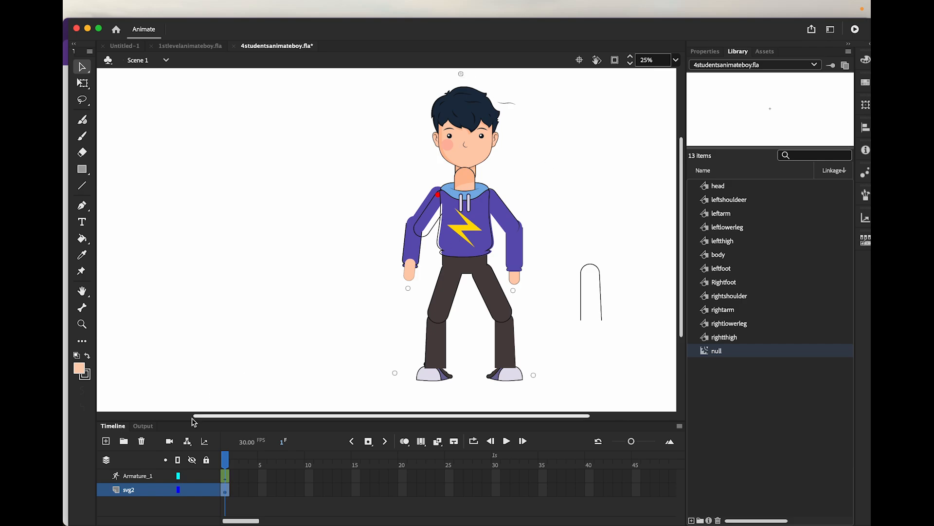
# On the Armature_1 layer, extend bones from both elbows, the neck joint and both feet to their nearby null instances
pyautogui.click(137, 479)
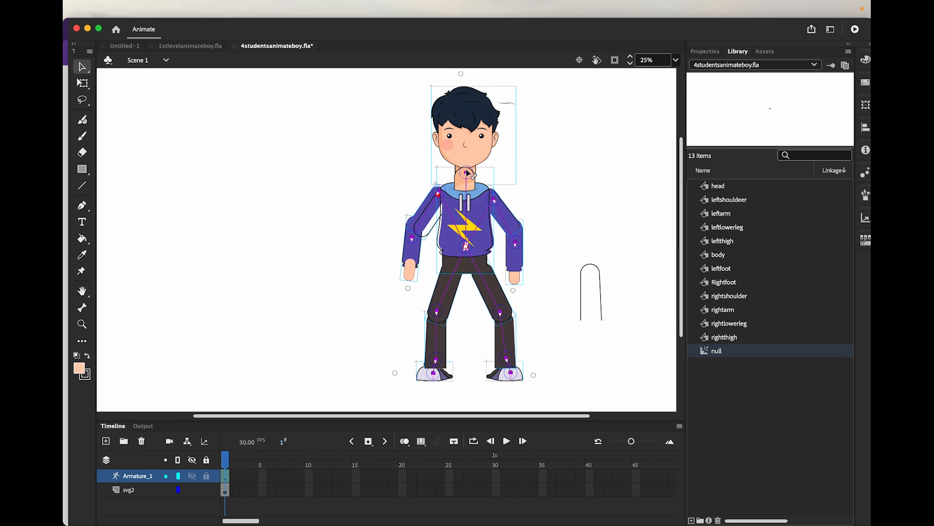
pyautogui.moveTo(467, 174); pyautogui.dragTo(466, 87)
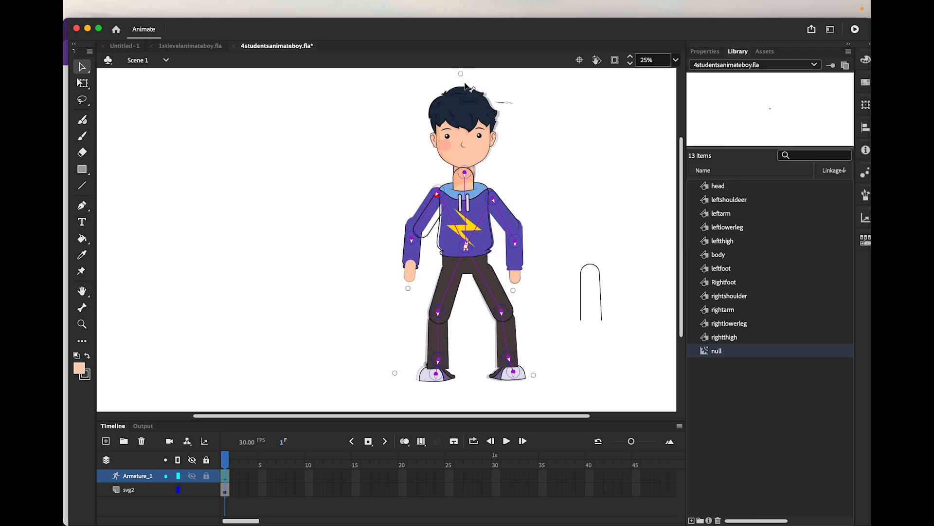
pyautogui.press('m')
pyautogui.moveTo(413, 239); pyautogui.dragTo(410, 291)
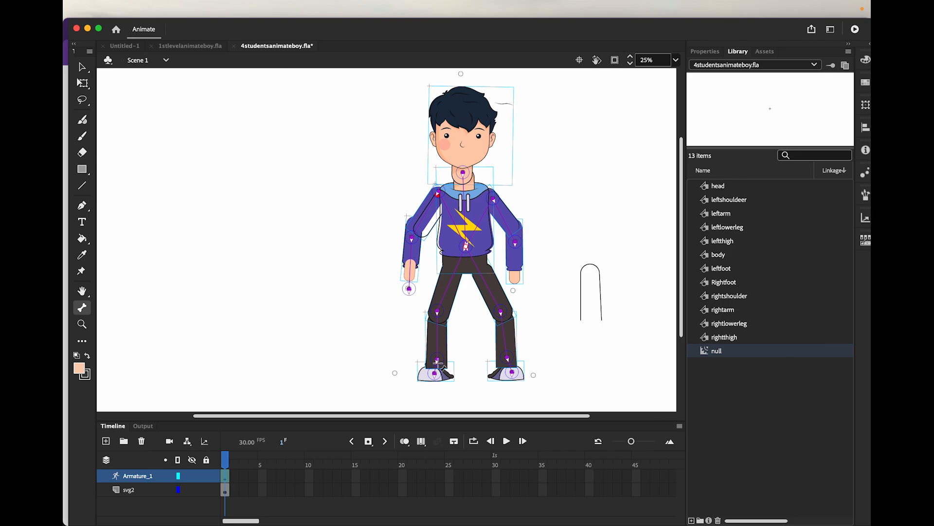
pyautogui.moveTo(516, 240); pyautogui.dragTo(516, 294)
pyautogui.moveTo(463, 172); pyautogui.dragTo(462, 74)
pyautogui.moveTo(436, 374); pyautogui.dragTo(396, 372)
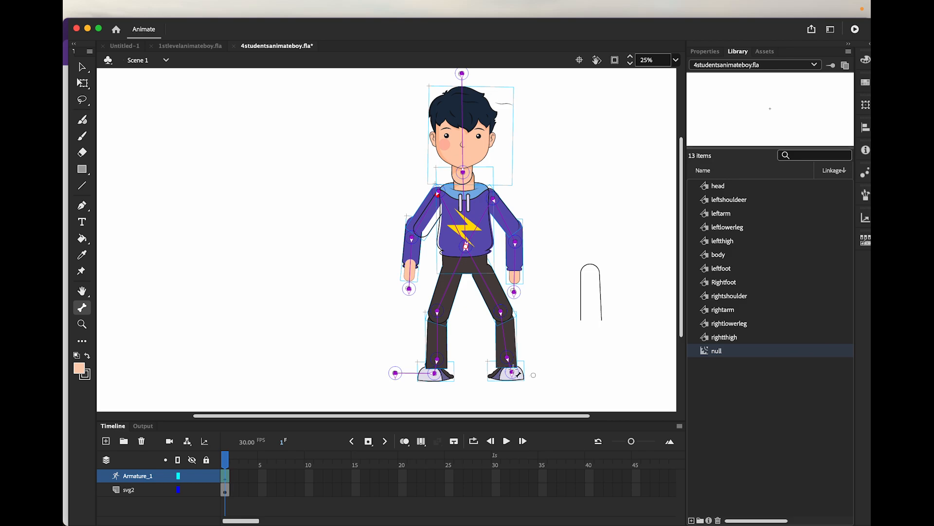
pyautogui.moveTo(513, 372); pyautogui.dragTo(538, 379)
pyautogui.click(81, 68)
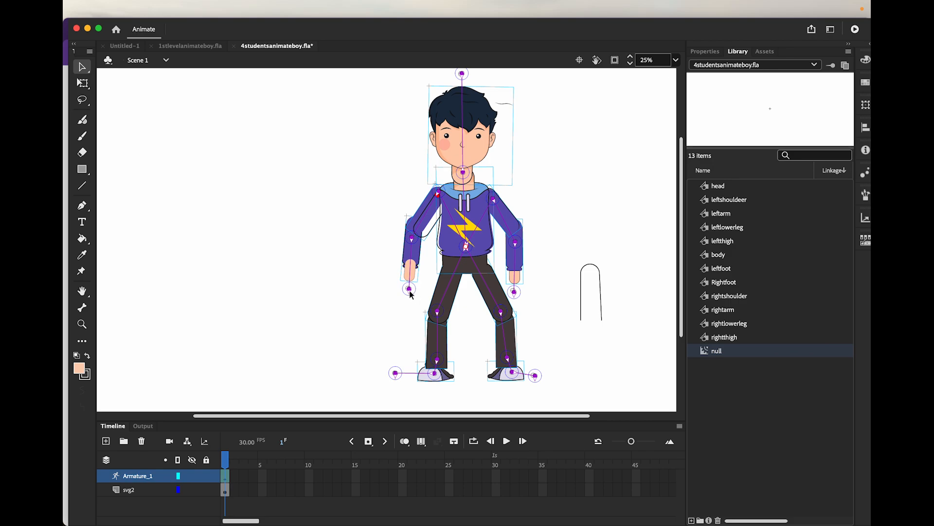
# Pose the arms by pulling the left hand's null outward and swinging the right forearm slightly away from the body
pyautogui.moveTo(410, 289); pyautogui.dragTo(379, 276)
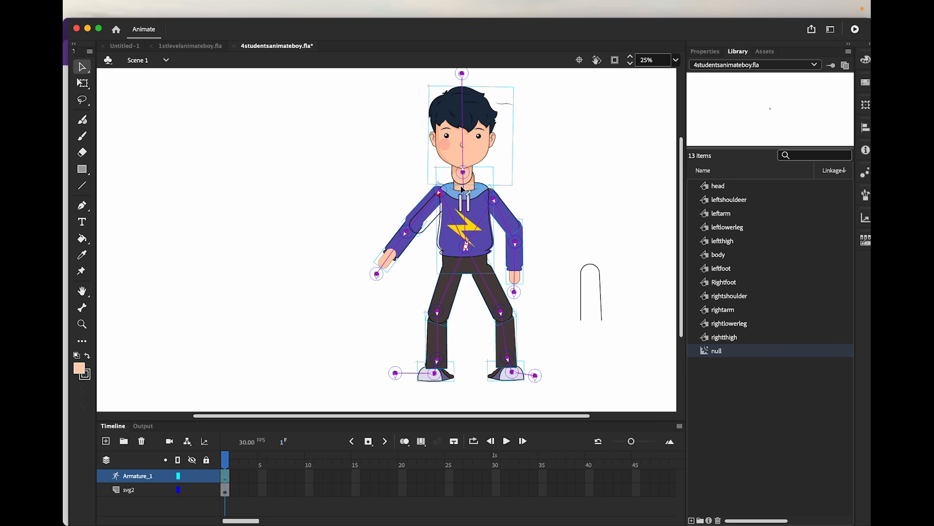
pyautogui.click(503, 208)
pyautogui.click(449, 289)
pyautogui.click(506, 225)
pyautogui.click(395, 249)
pyautogui.click(502, 211)
pyautogui.click(223, 304)
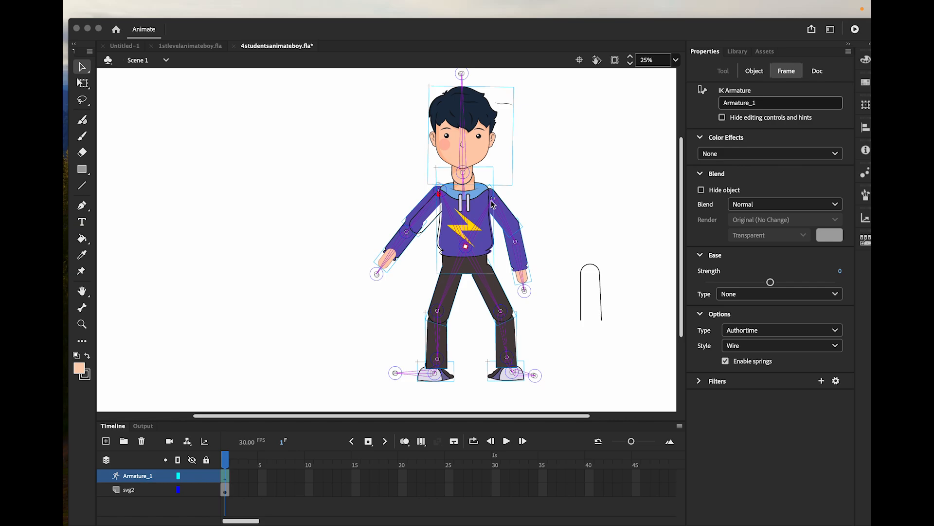
pyautogui.click(134, 489)
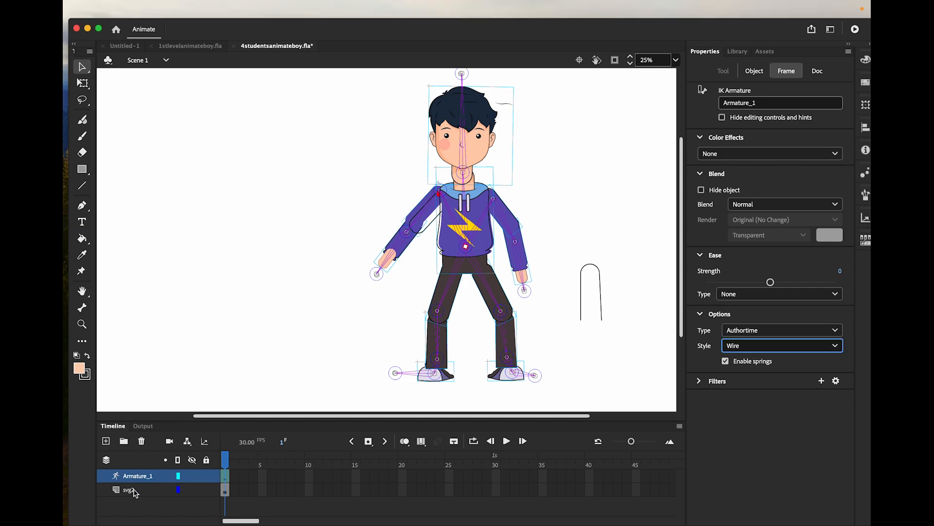
pyautogui.click(135, 491)
pyautogui.click(136, 477)
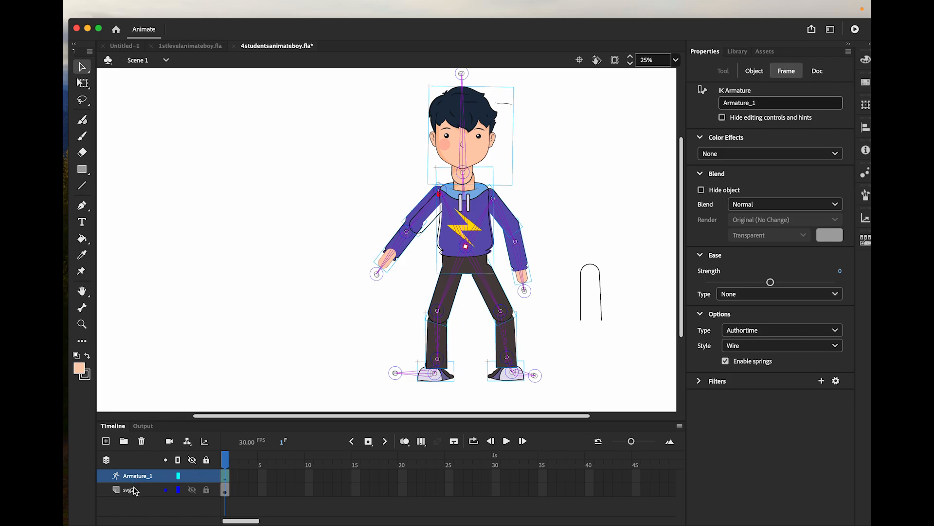
pyautogui.click(136, 490)
pyautogui.click(137, 477)
pyautogui.click(134, 491)
pyautogui.click(140, 481)
pyautogui.click(532, 288)
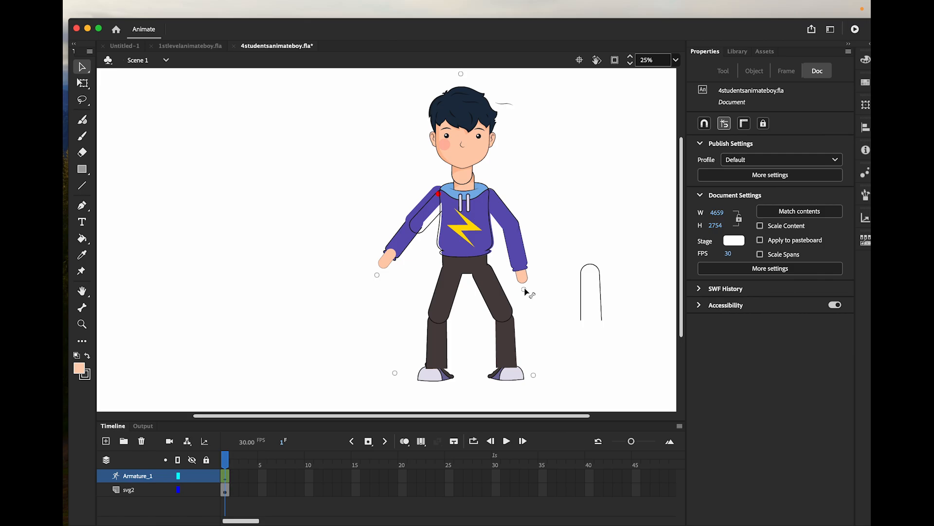
# Test the arm bones by pulling both hand nulls outward, and move the left upper arm back against the torso
pyautogui.click(525, 292)
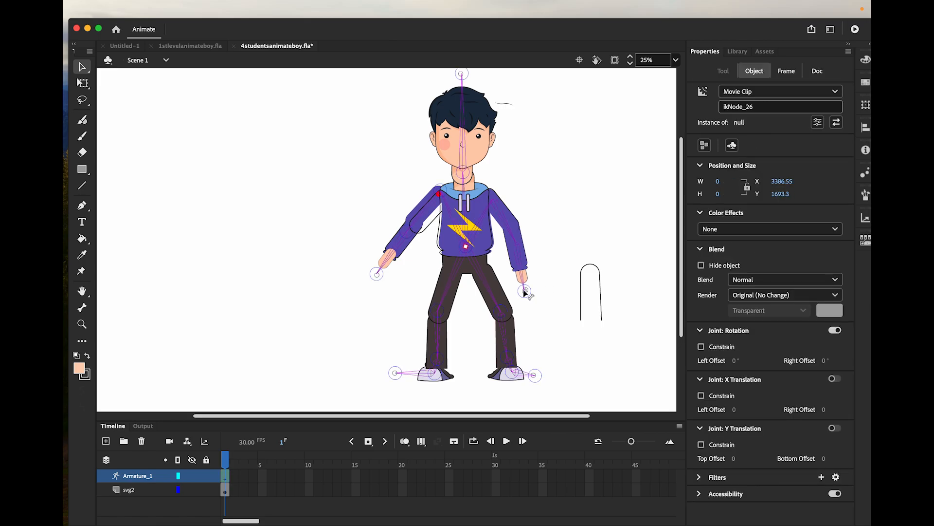
pyautogui.moveTo(524, 290); pyautogui.dragTo(593, 234)
pyautogui.moveTo(526, 292); pyautogui.dragTo(527, 296)
pyautogui.moveTo(378, 274); pyautogui.dragTo(325, 243)
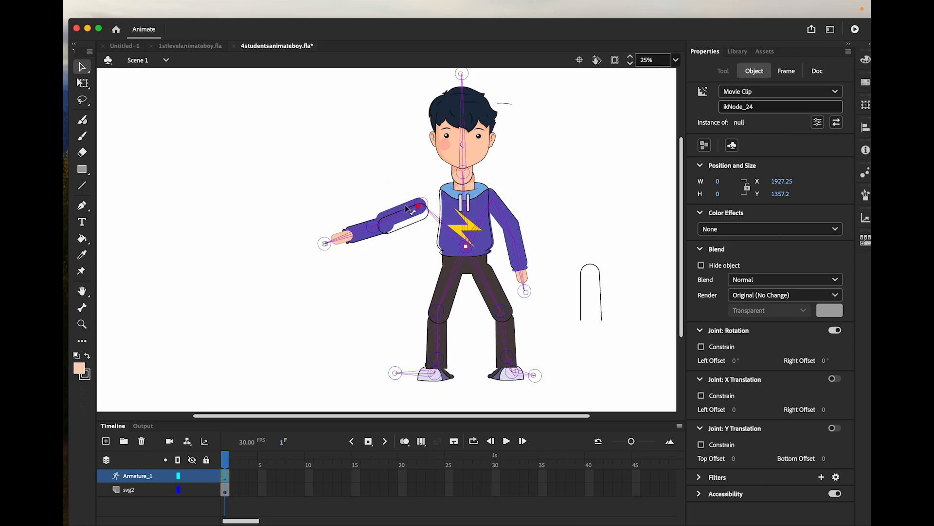
pyautogui.moveTo(408, 209); pyautogui.dragTo(435, 199)
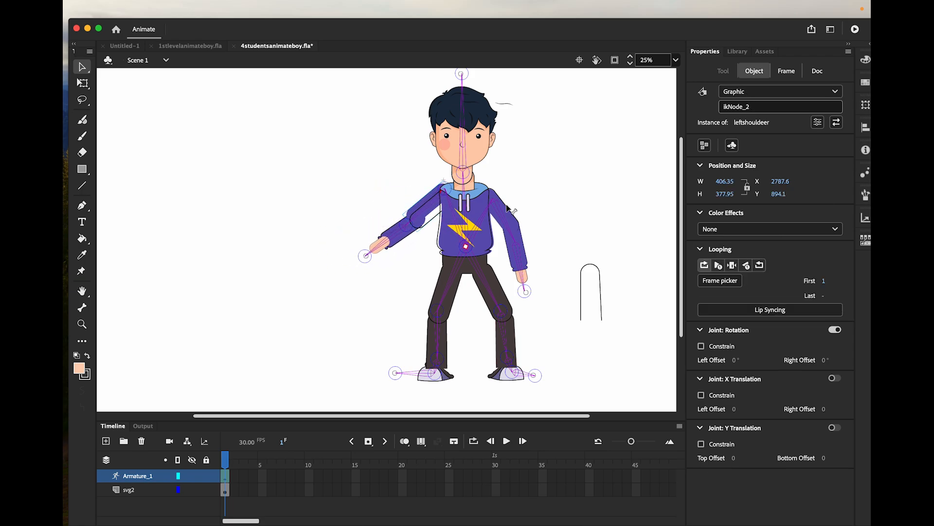
pyautogui.moveTo(507, 208); pyautogui.dragTo(516, 215)
# Set the right forearm bone's joint speed to 100 and pull the right hand's null outward
pyautogui.click(521, 255)
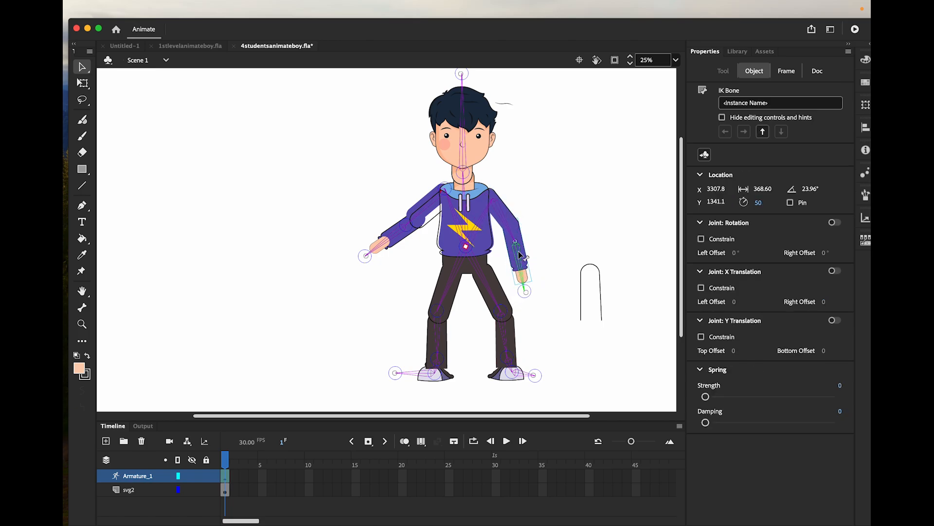
pyautogui.click(761, 203)
pyautogui.write('1')
pyautogui.press('Return')
pyautogui.moveTo(519, 291); pyautogui.dragTo(567, 258)
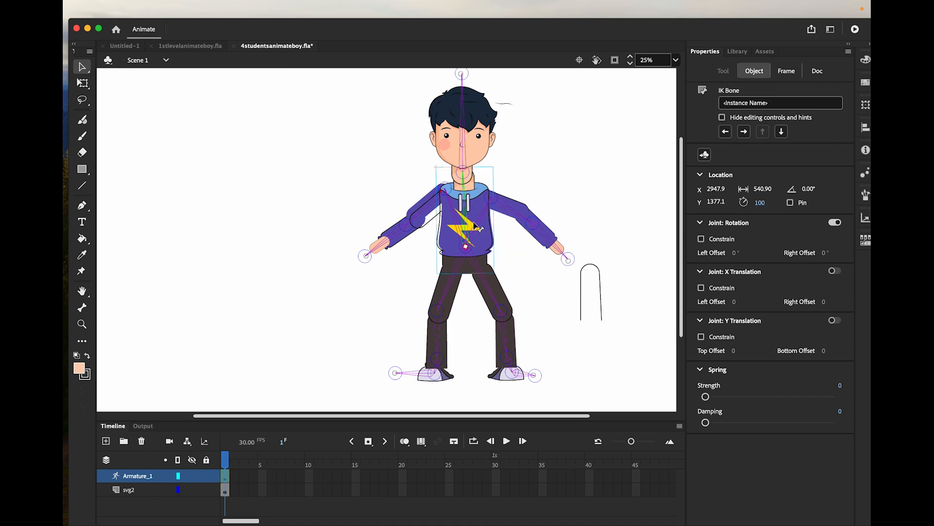
# Disable joint rotation on the torso bone leading to the right shoulder, and repose the right arm outward by its forearm and hand null
pyautogui.click(476, 223)
pyautogui.click(839, 223)
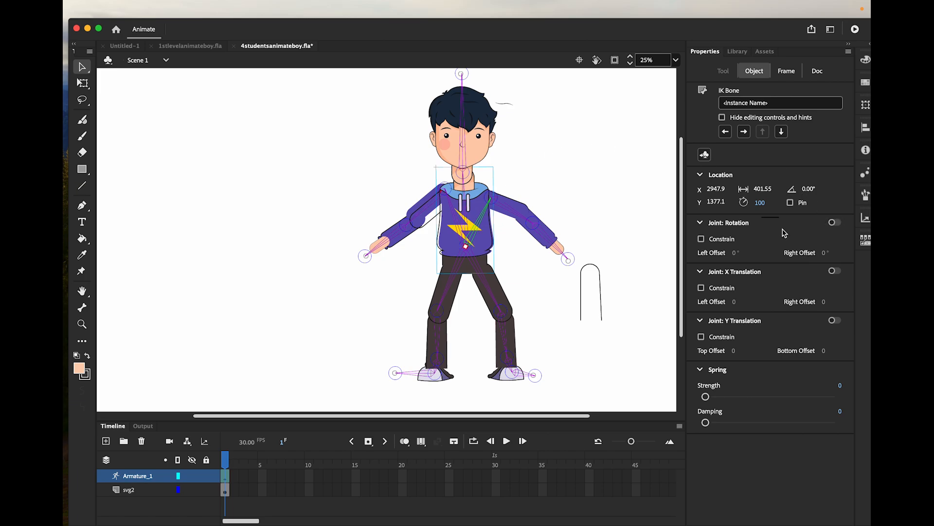
pyautogui.click(567, 265)
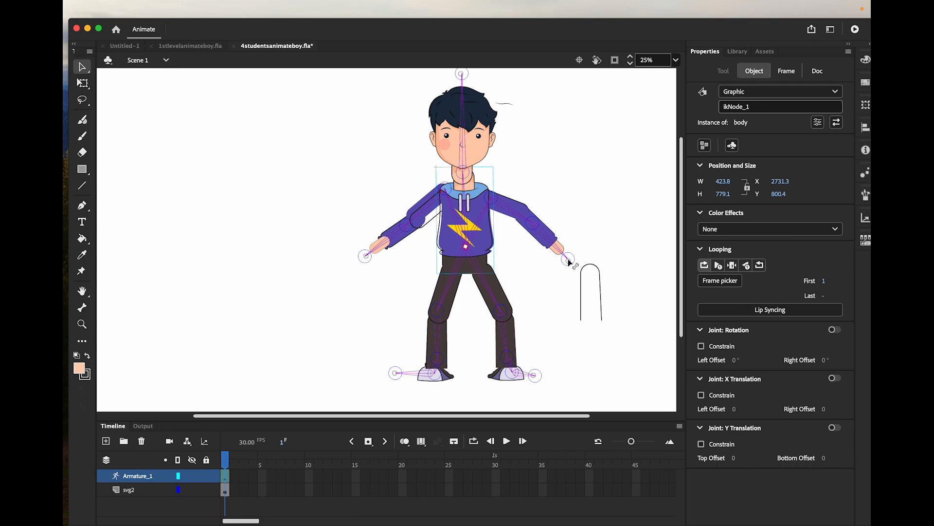
pyautogui.moveTo(568, 265)
pyautogui.mouseDown()
pyautogui.moveTo(628, 208)
pyautogui.moveTo(572, 275)
pyautogui.moveTo(591, 267)
pyautogui.moveTo(615, 211)
pyautogui.moveTo(591, 277)
pyautogui.moveTo(570, 298)
pyautogui.moveTo(607, 234)
pyautogui.moveTo(579, 269)
pyautogui.mouseUp()
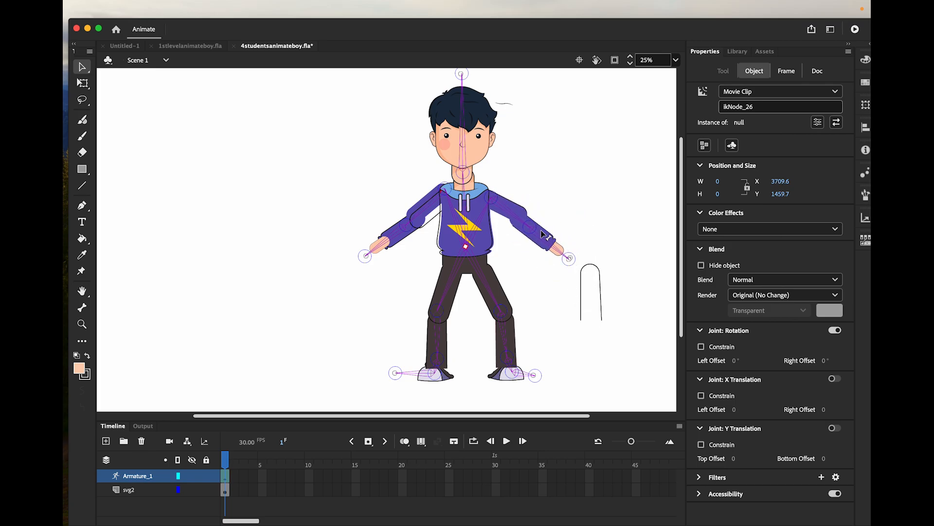
pyautogui.moveTo(545, 233); pyautogui.dragTo(548, 246)
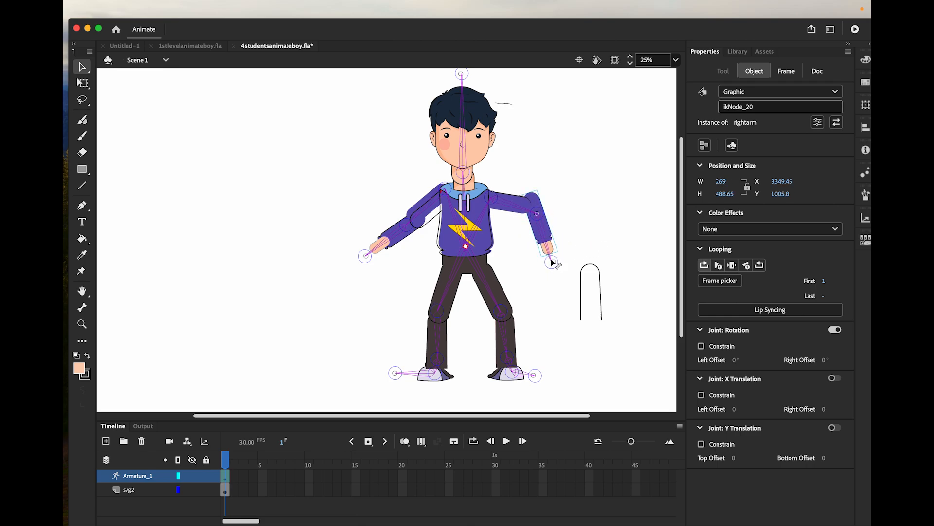
pyautogui.moveTo(552, 263); pyautogui.dragTo(576, 248)
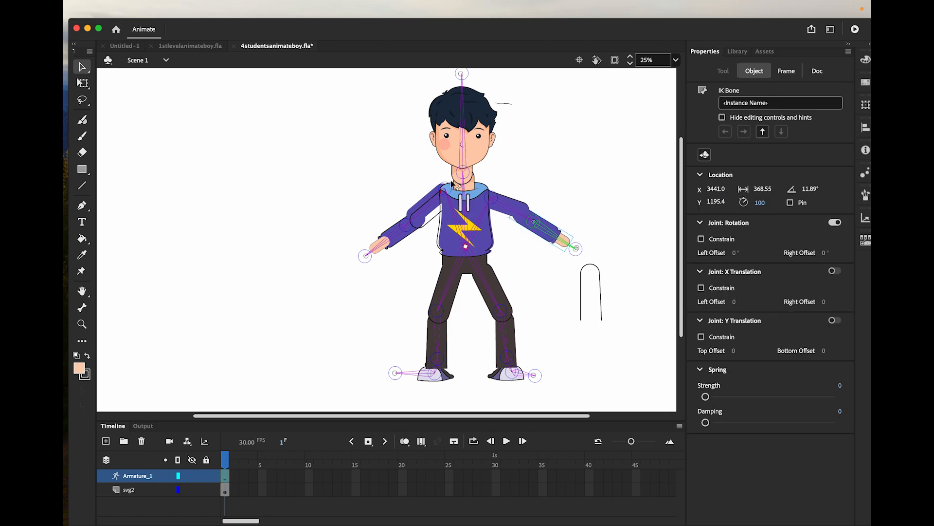
# Enable joint rotation on the torso bone leading to the left shoulder, and test it by repositioning the left hand null and arm
pyautogui.click(460, 227)
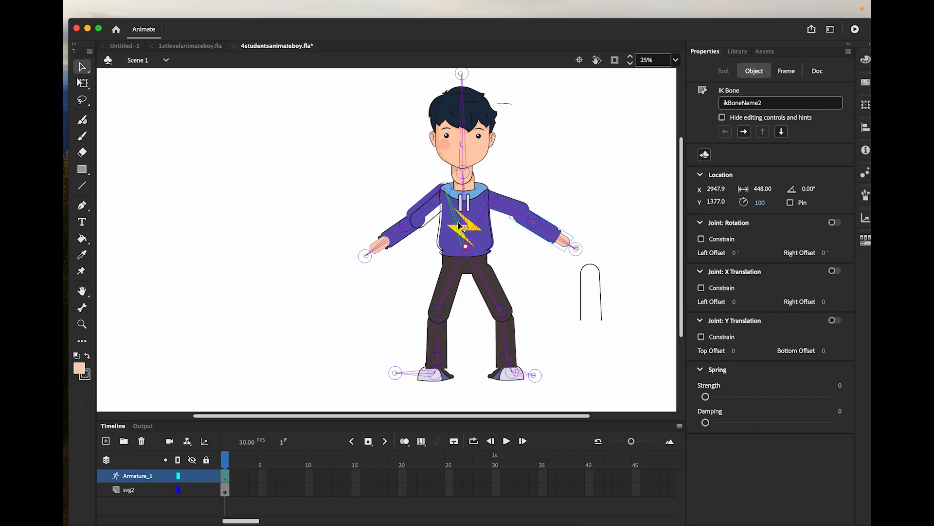
pyautogui.click(834, 223)
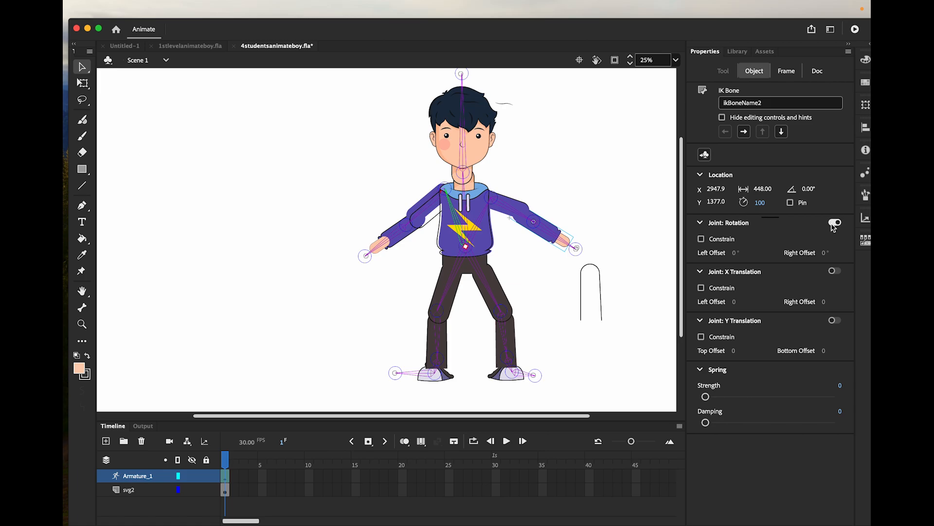
pyautogui.click(359, 244)
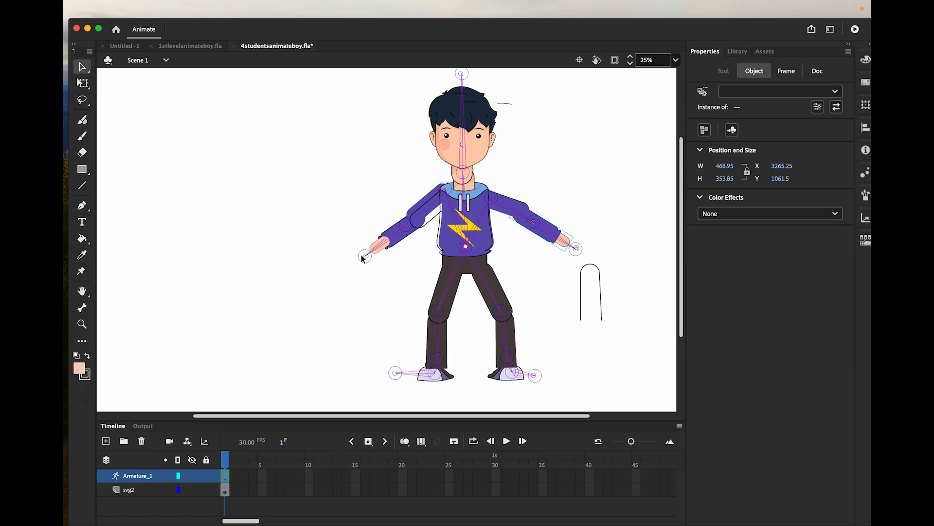
pyautogui.moveTo(370, 255); pyautogui.dragTo(331, 297)
pyautogui.moveTo(400, 245); pyautogui.dragTo(436, 207)
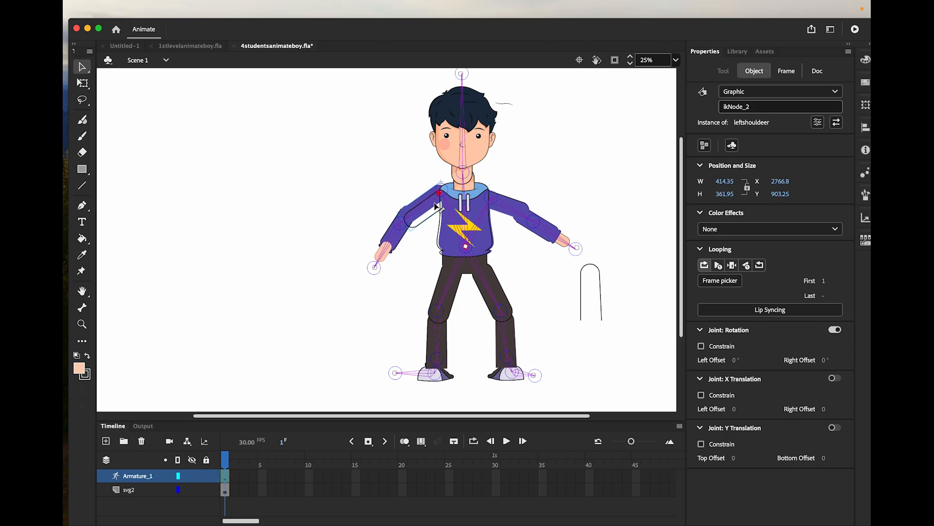
# Disable joint rotation on the torso bone leading to the left shoulder, and compare it with the bone leading to the right shoulder
pyautogui.click(459, 224)
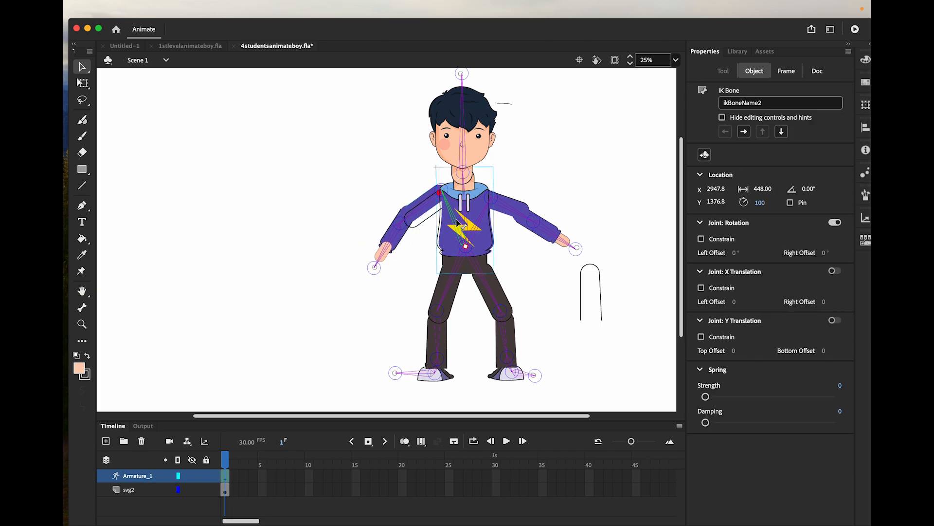
pyautogui.click(836, 223)
pyautogui.click(479, 224)
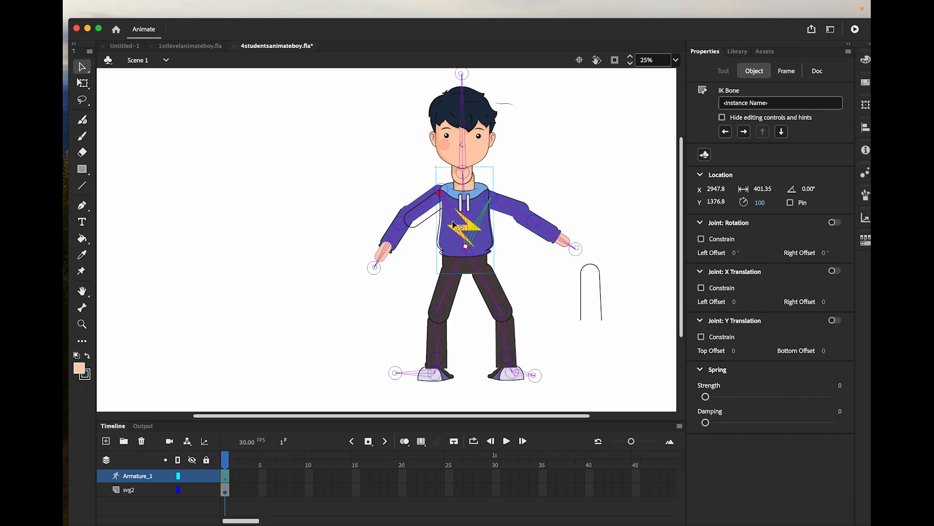
pyautogui.click(455, 227)
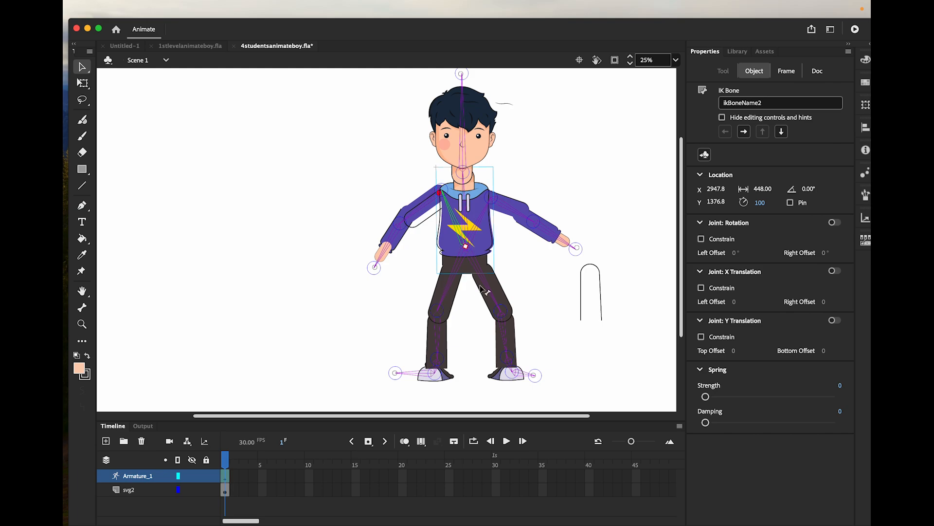
# Disable joint rotation on the hip bone leading to the left thigh, and reposition both legs by their foot nulls
pyautogui.click(454, 282)
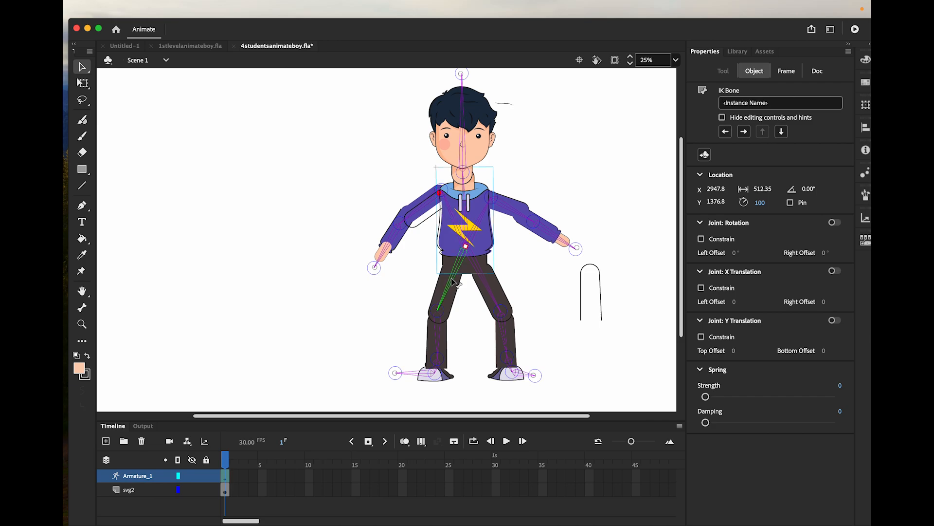
pyautogui.click(834, 223)
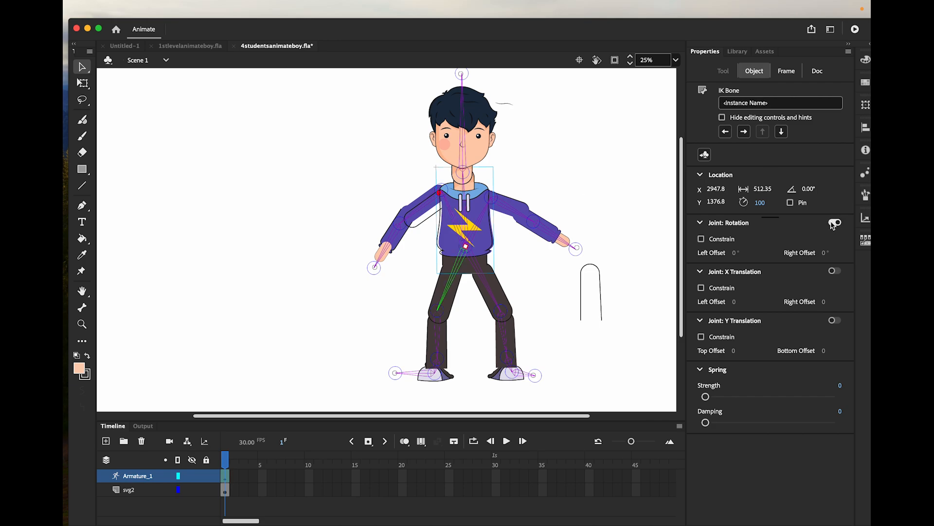
pyautogui.click(488, 290)
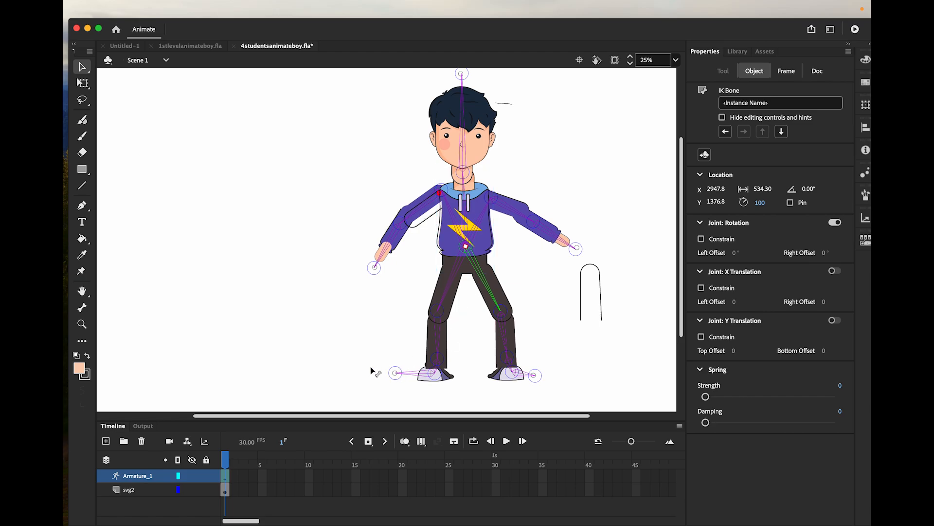
pyautogui.moveTo(396, 373)
pyautogui.mouseDown()
pyautogui.moveTo(369, 369)
pyautogui.moveTo(404, 378)
pyautogui.moveTo(394, 381)
pyautogui.mouseUp()
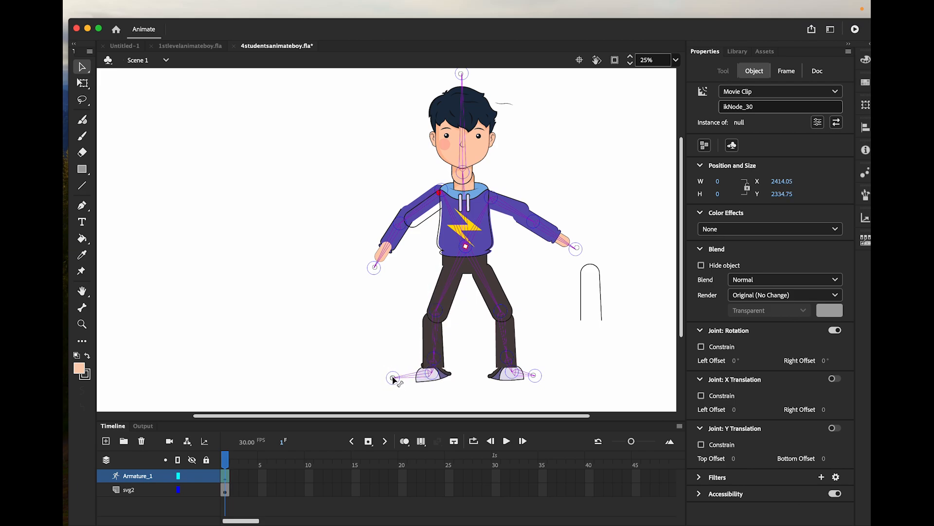
pyautogui.moveTo(535, 376)
pyautogui.mouseDown()
pyautogui.moveTo(550, 379)
pyautogui.moveTo(532, 378)
pyautogui.moveTo(542, 382)
pyautogui.moveTo(538, 374)
pyautogui.mouseUp()
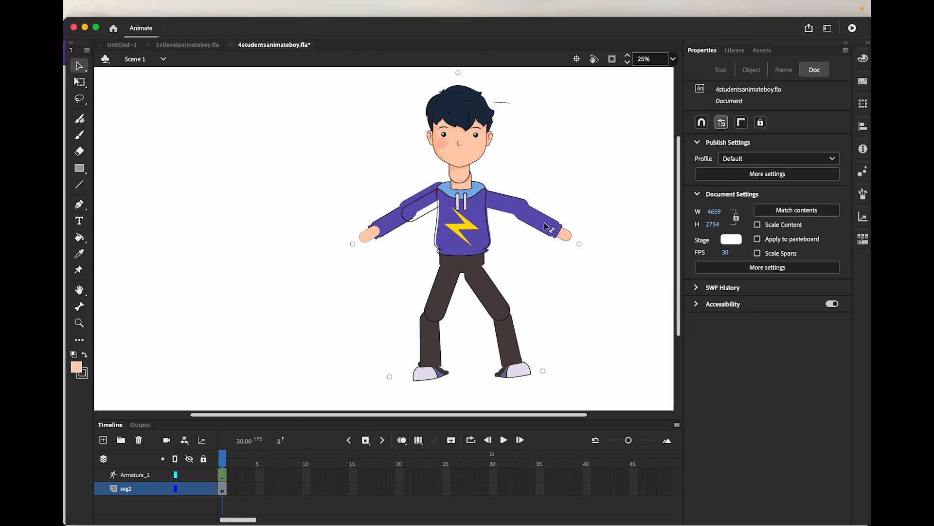
# Set the right forearm bone's joint speed to 75, and reduce the joint speed of the right upper arm bone
pyautogui.click(141, 476)
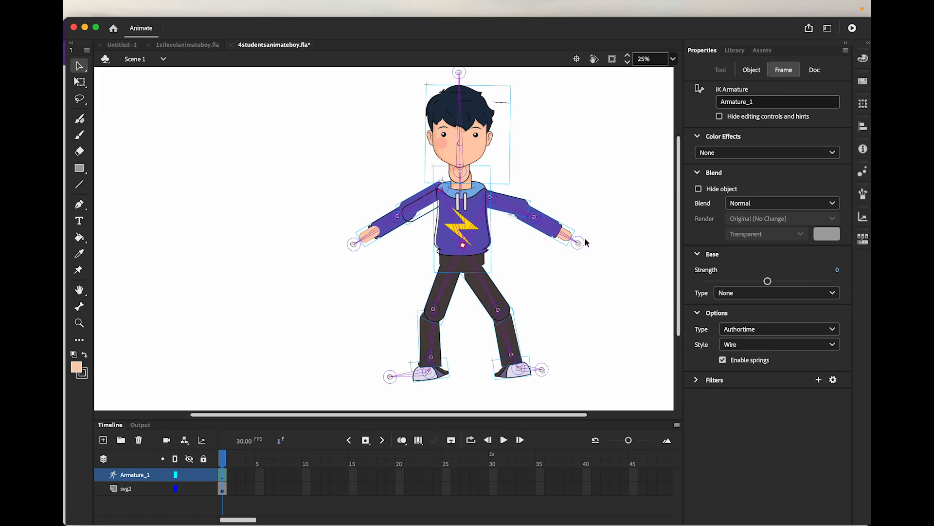
pyautogui.click(561, 233)
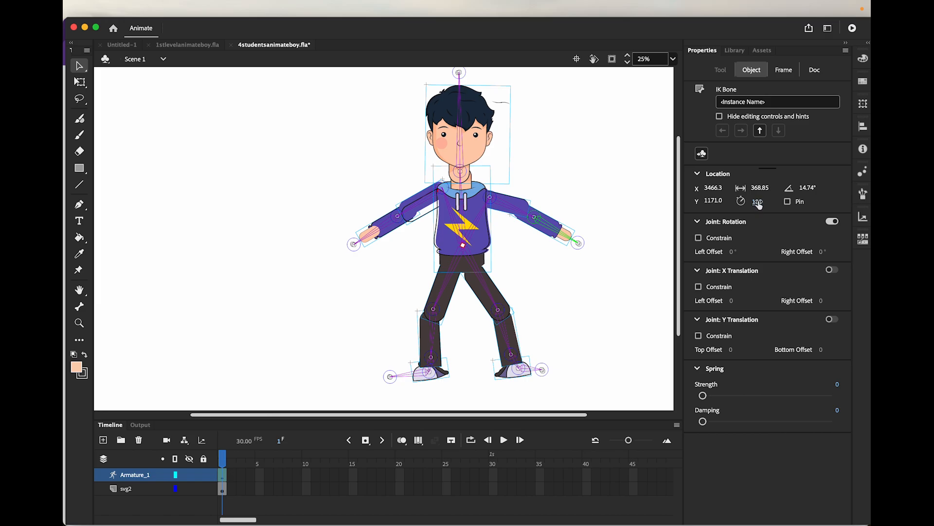
pyautogui.click(758, 202)
pyautogui.write('75')
pyautogui.click(509, 210)
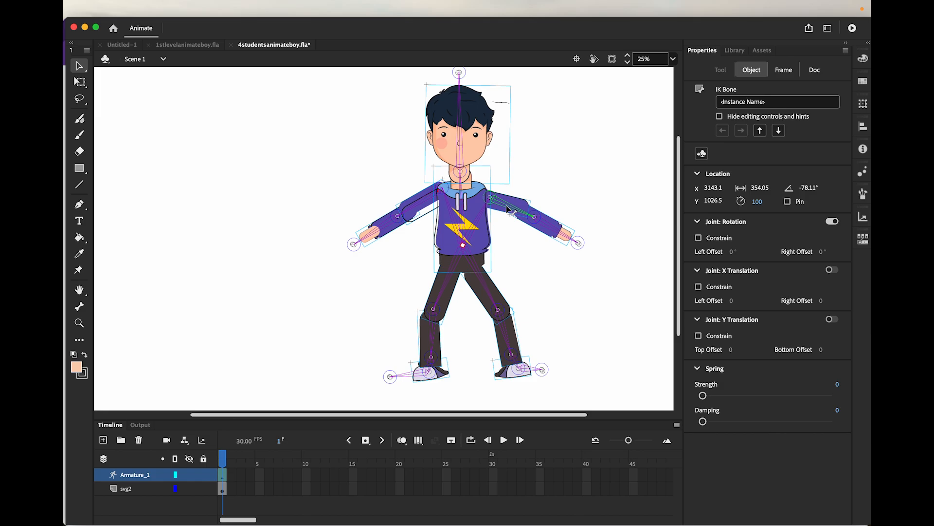
pyautogui.click(758, 201)
pyautogui.write('50')
pyautogui.click(473, 193)
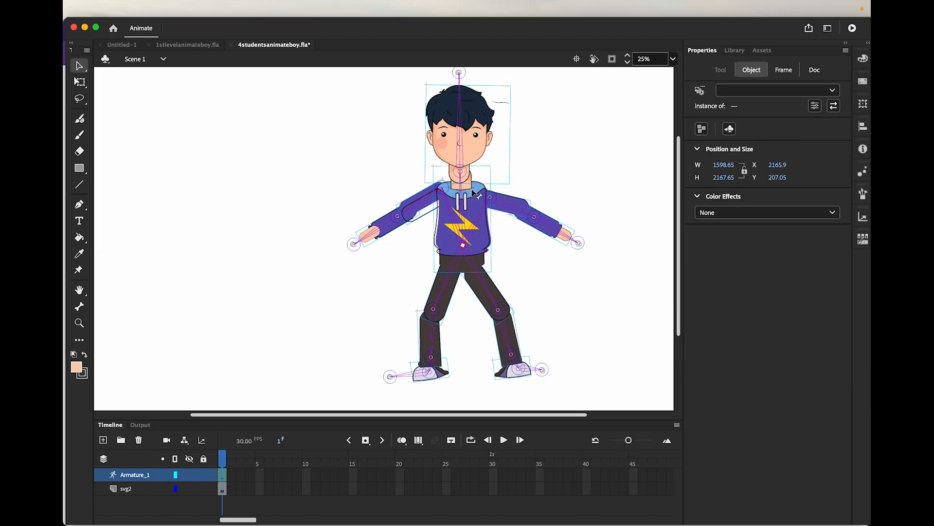
# Set the left forearm bone's joint speed to 75 and the left upper arm bone's joint speed to 50
pyautogui.click(375, 232)
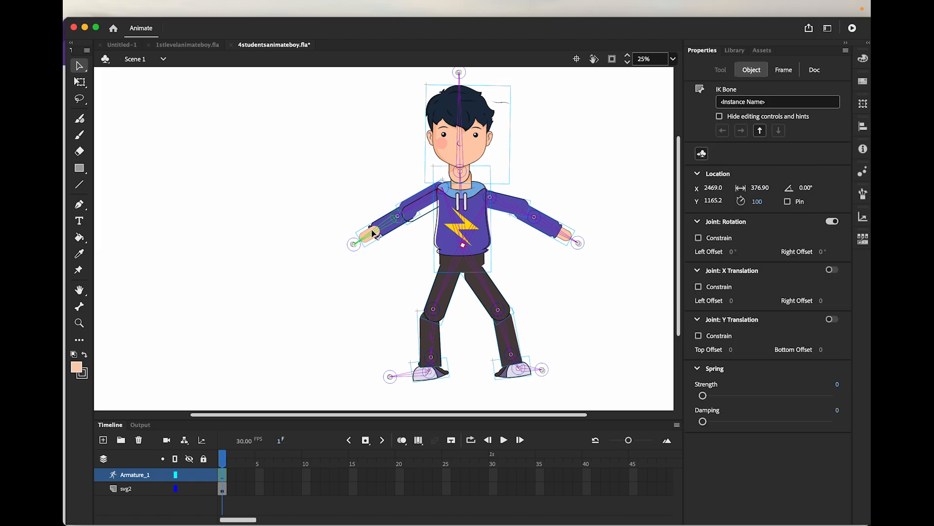
pyautogui.click(758, 202)
pyautogui.write('75')
pyautogui.click(423, 205)
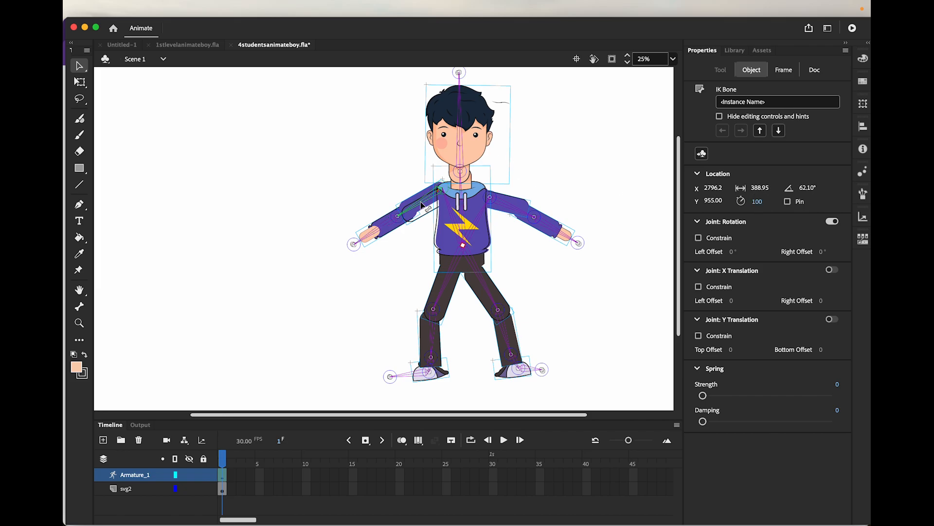
pyautogui.click(760, 201)
pyautogui.write('50')
# Set the joint speed of the torso bone leading to the neck to 50 and the head bone's joint speed to 25
pyautogui.click(463, 208)
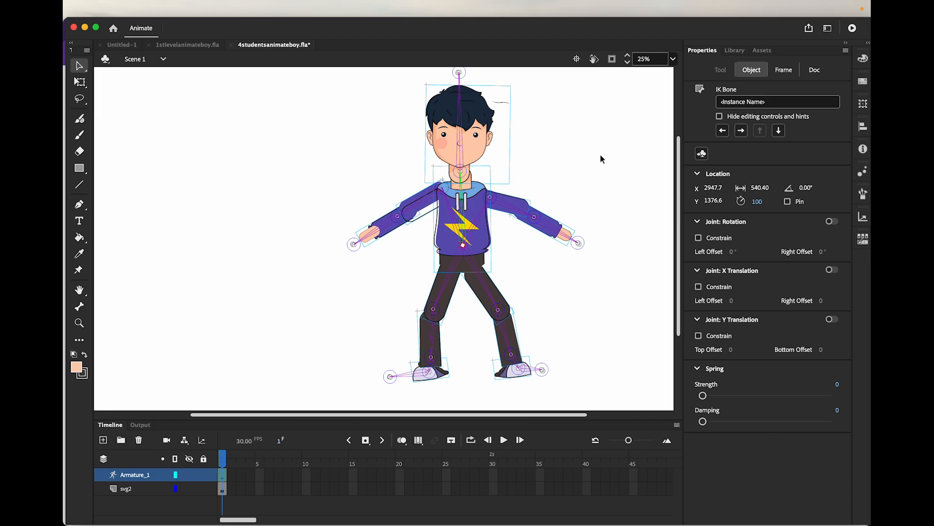
pyautogui.click(758, 206)
pyautogui.write('50')
pyautogui.press('Return')
pyautogui.click(458, 128)
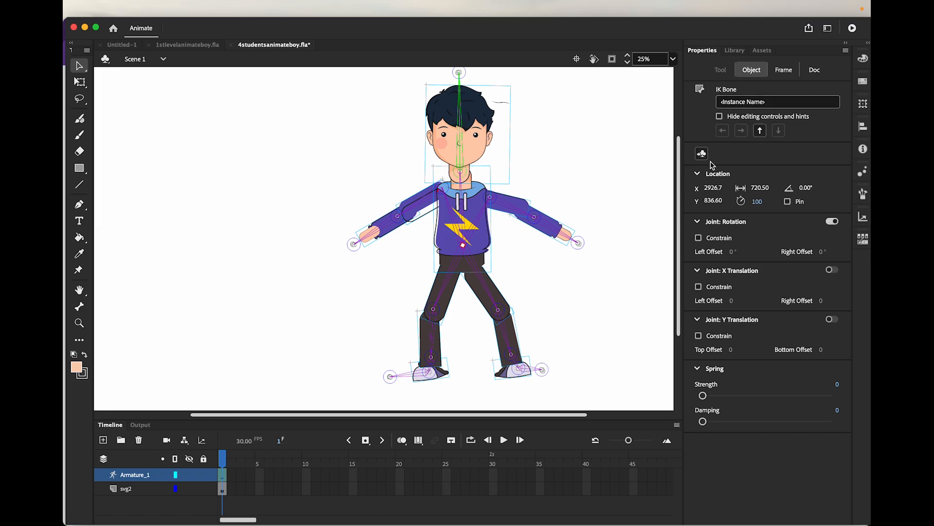
pyautogui.click(760, 203)
pyautogui.write('25')
pyautogui.press('Return')
# Check the joint speeds of both hip bones, and set the joint speed of both shin bones to 75
pyautogui.click(446, 293)
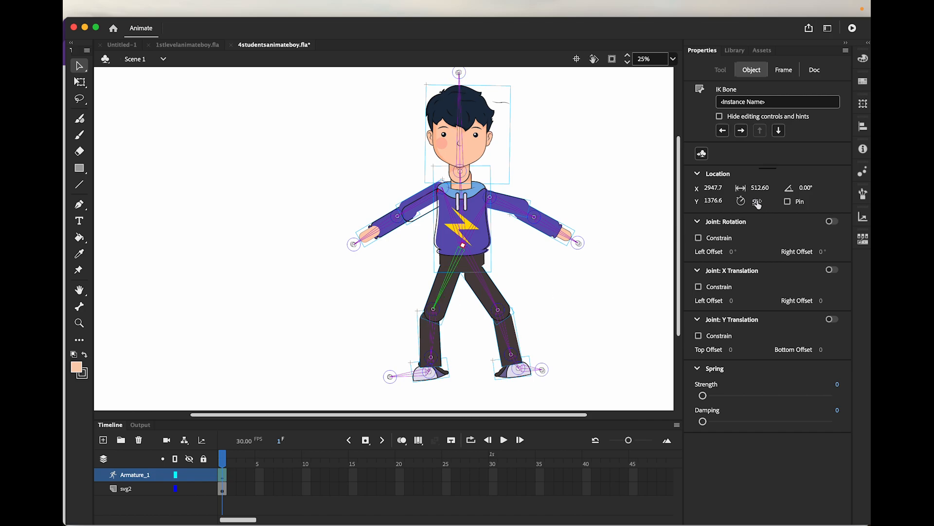
pyautogui.click(489, 286)
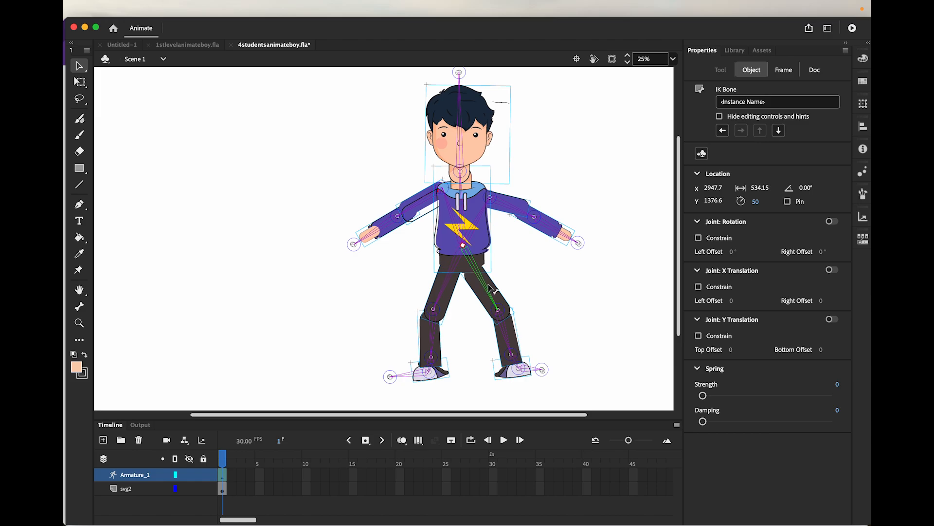
pyautogui.click(435, 345)
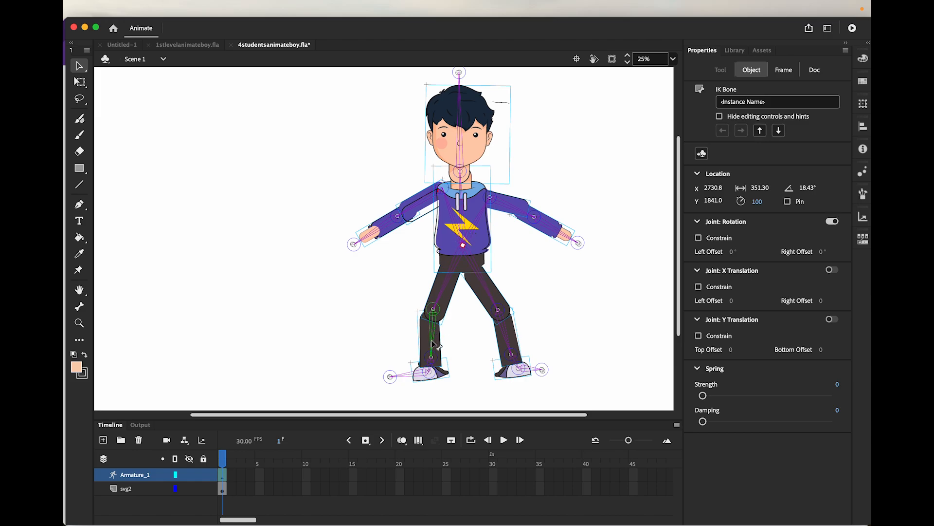
pyautogui.click(759, 201)
pyautogui.write('75')
pyautogui.click(507, 336)
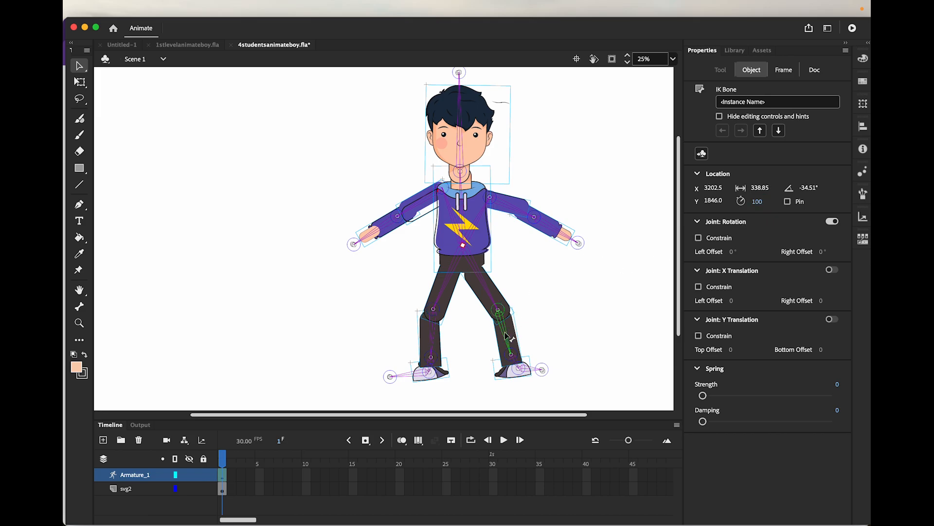
pyautogui.click(756, 201)
pyautogui.write('75')
# Set the joint speed of the left and right ankle bones to 50
pyautogui.click(432, 369)
pyautogui.click(758, 201)
pyautogui.write('50')
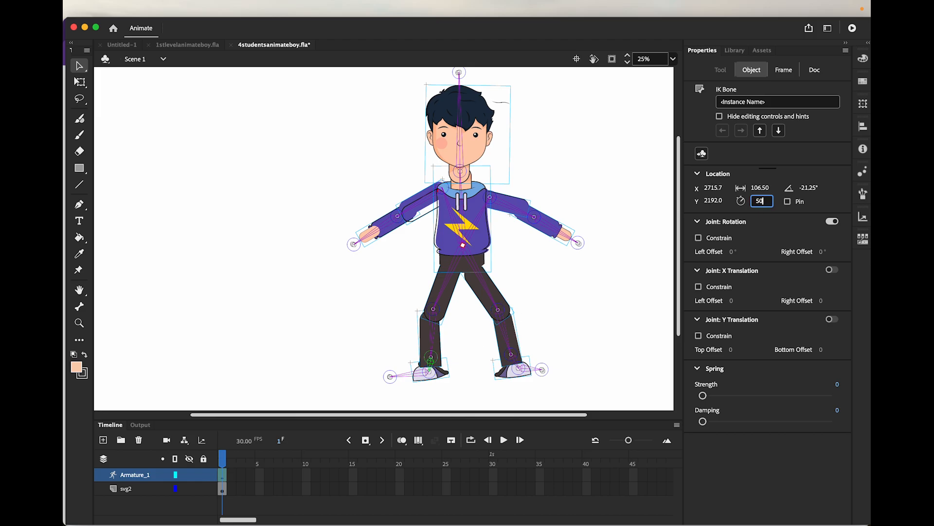
pyautogui.click(517, 366)
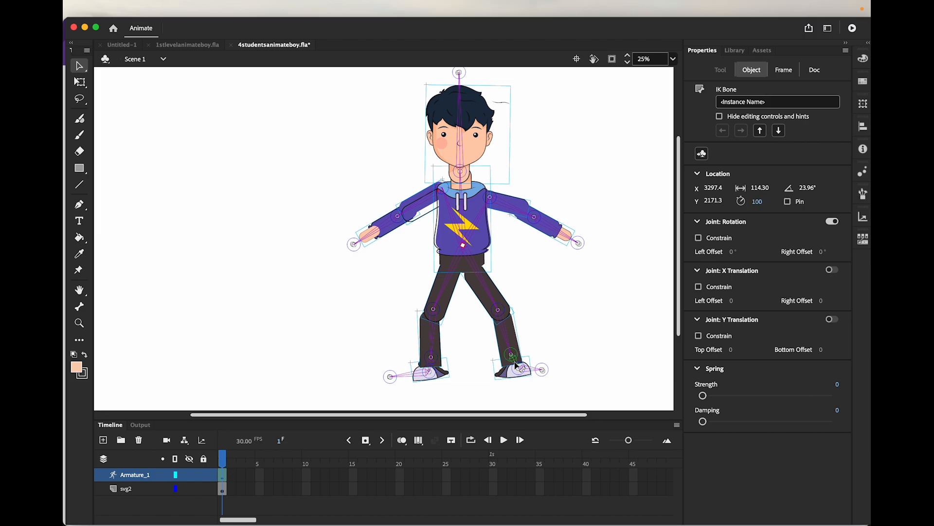
pyautogui.click(758, 201)
pyautogui.write('50')
pyautogui.press('Return')
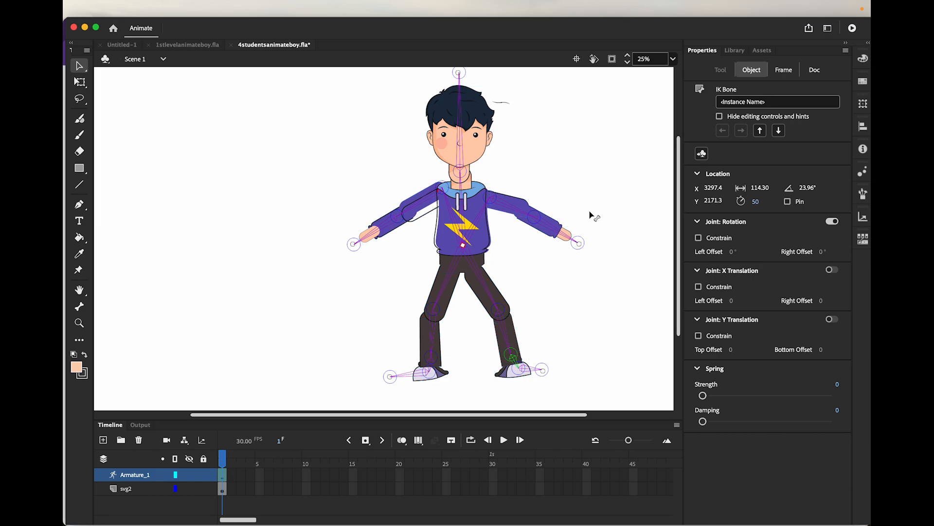
# Test the right arm by pulling its hand null, and constrain the joint rotation of the right forearm bone
pyautogui.click(583, 250)
pyautogui.moveTo(579, 245); pyautogui.dragTo(606, 270)
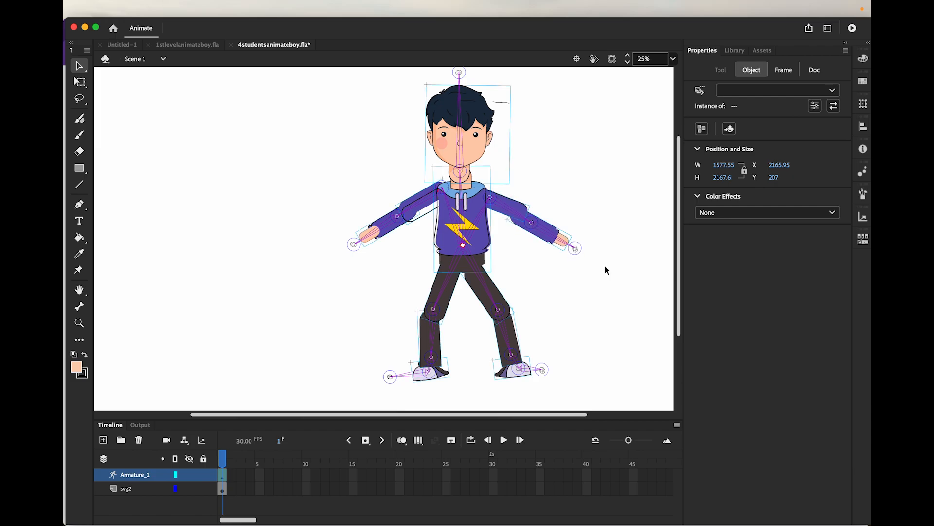
pyautogui.click(546, 236)
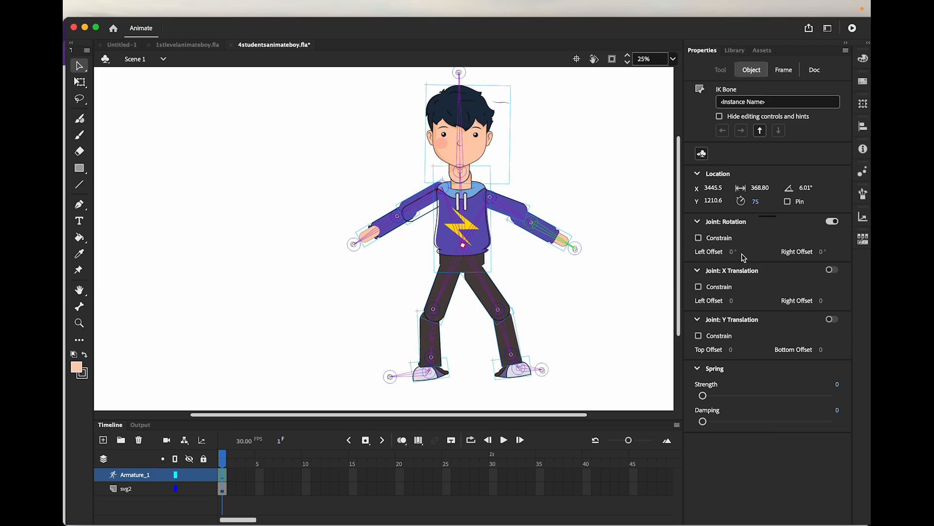
pyautogui.click(699, 238)
pyautogui.moveTo(580, 244); pyautogui.dragTo(603, 267)
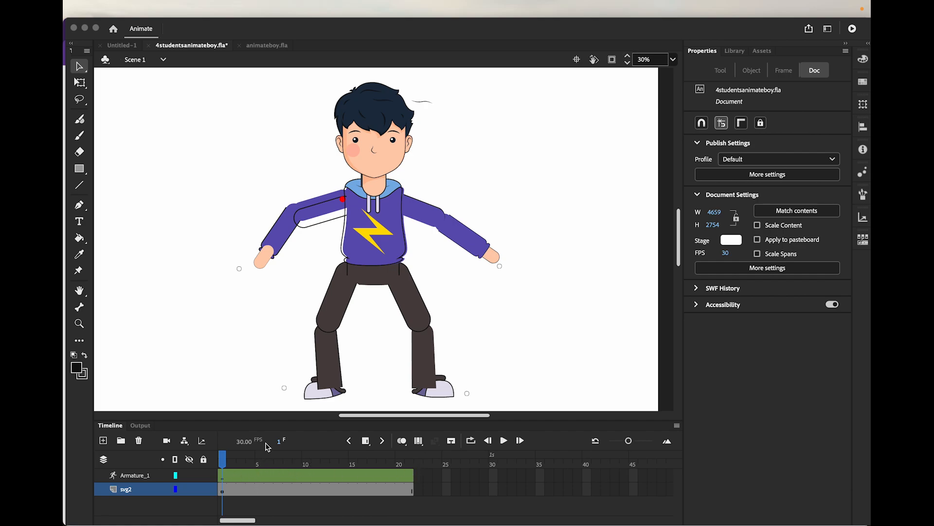
# Move the playhead to frame 10 and lower the left arm toward the body by its hand null
pyautogui.click(225, 460)
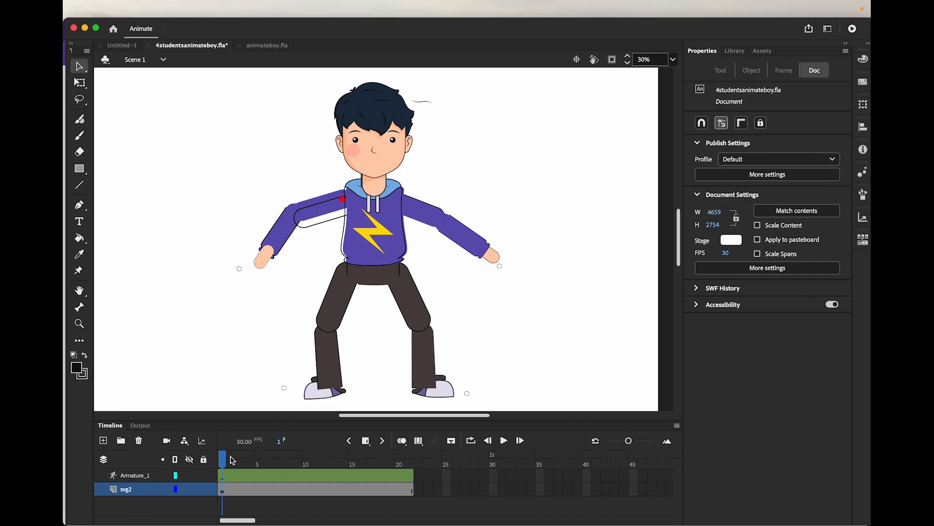
pyautogui.moveTo(223, 460); pyautogui.dragTo(305, 463)
pyautogui.moveTo(240, 269); pyautogui.dragTo(281, 320)
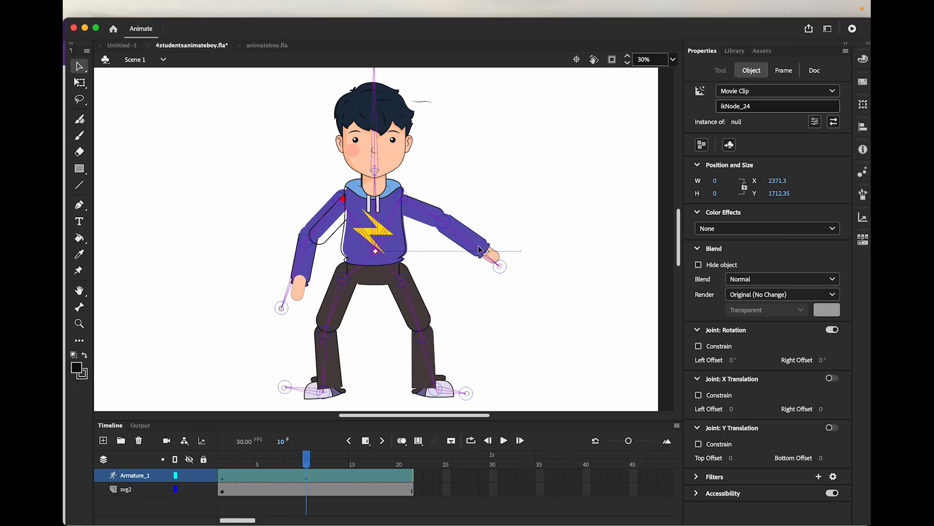
# Raise the right forearm at frame 10 by pulling its hand null up to about shoulder height
pyautogui.click(495, 261)
pyautogui.moveTo(498, 265); pyautogui.dragTo(525, 237)
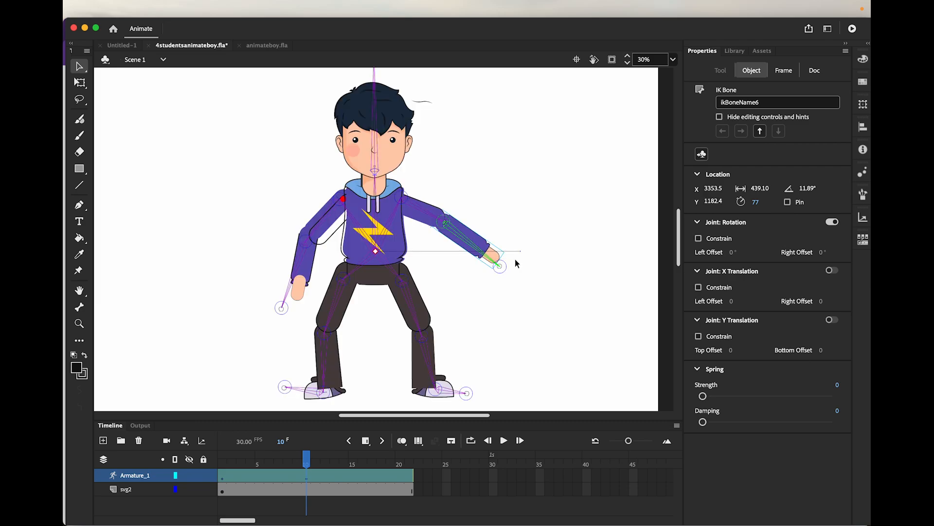
pyautogui.click(513, 271)
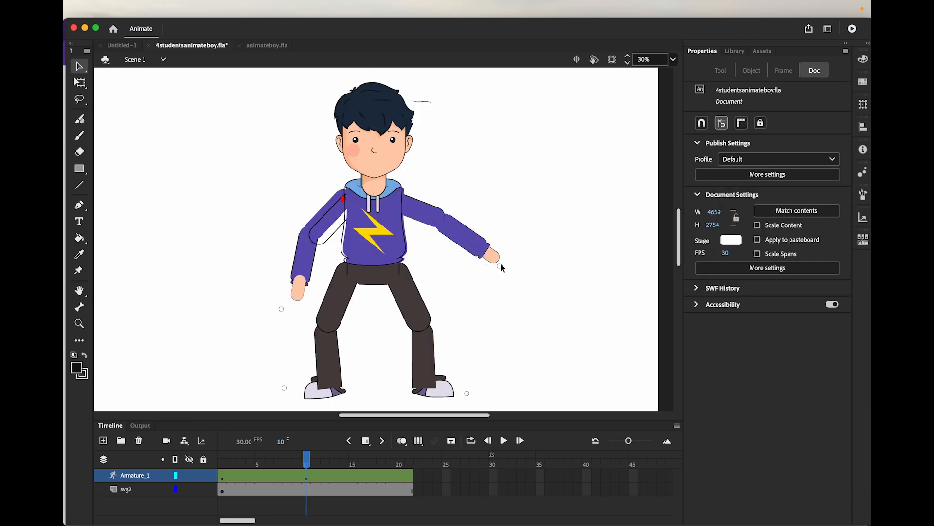
pyautogui.moveTo(501, 266); pyautogui.dragTo(510, 255)
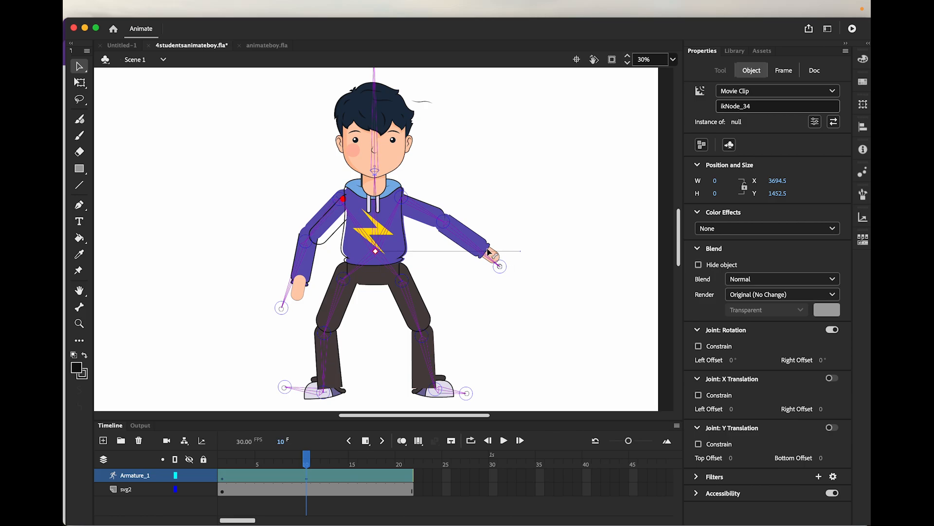
pyautogui.click(502, 266)
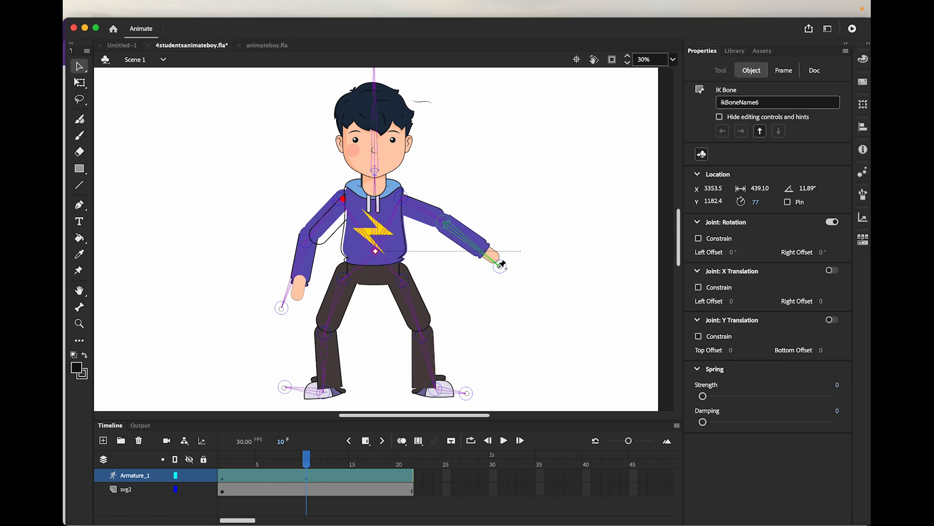
pyautogui.moveTo(502, 266); pyautogui.dragTo(508, 202)
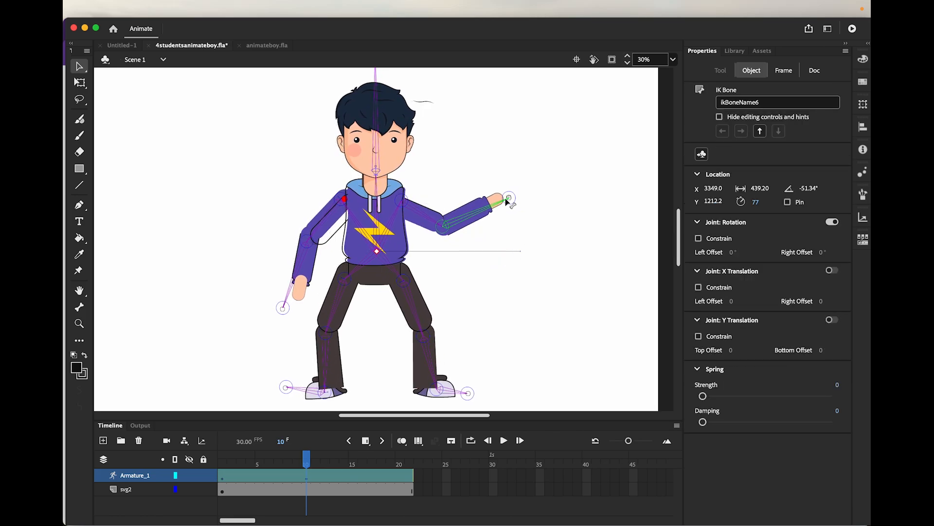
# Kick the right leg up and outward at frame 10 by its foot null, and try to adjust the thigh at the knee
pyautogui.click(469, 393)
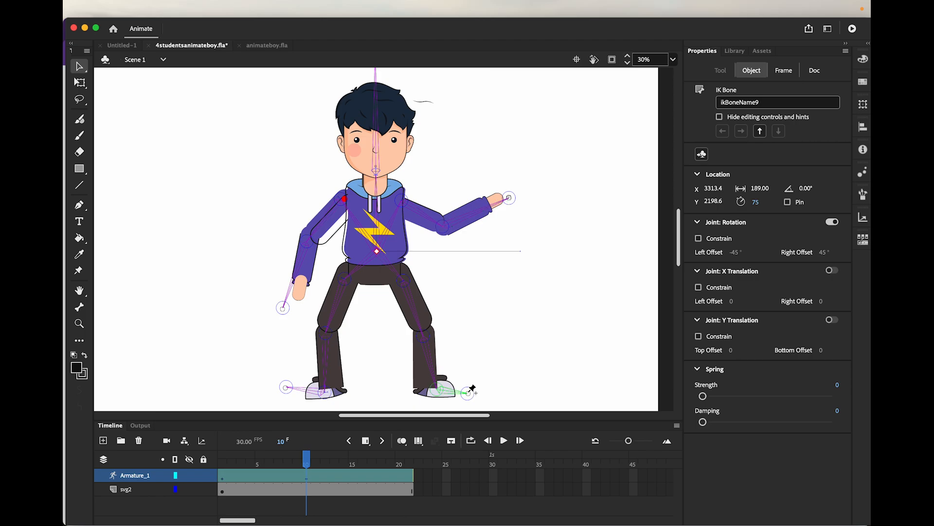
pyautogui.moveTo(469, 393); pyautogui.dragTo(535, 333)
pyautogui.click(461, 329)
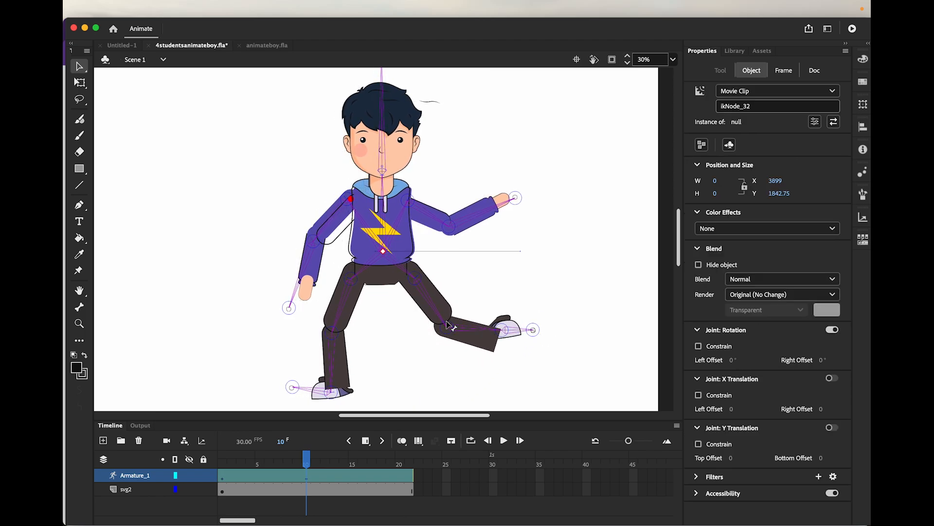
pyautogui.moveTo(447, 321); pyautogui.dragTo(455, 310)
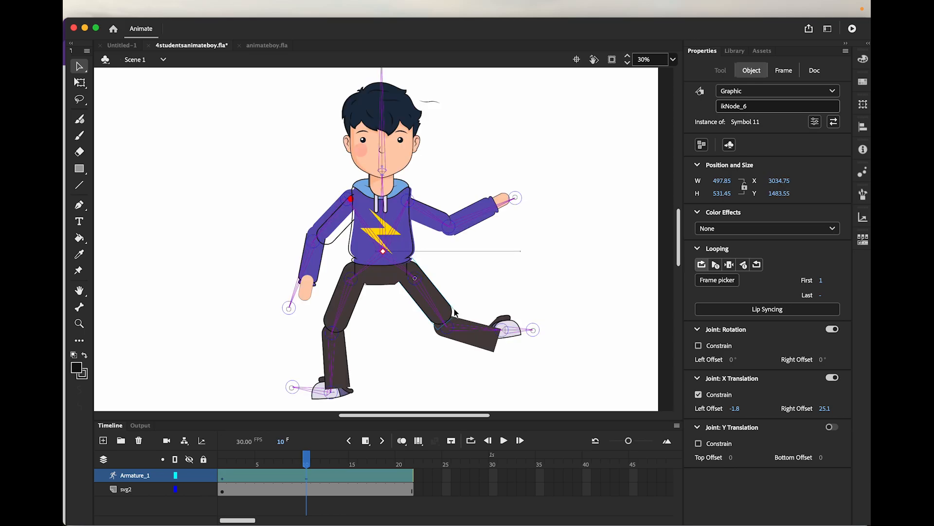
# Move the playhead to frame 17 and raise the left arm out to about shoulder height by its hand null
pyautogui.click(307, 459)
pyautogui.moveTo(307, 458); pyautogui.dragTo(378, 460)
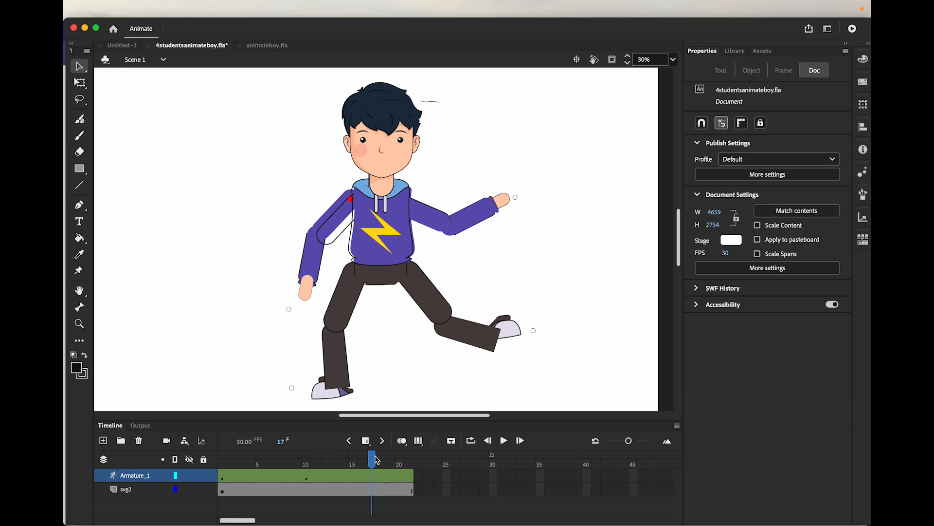
pyautogui.click(290, 309)
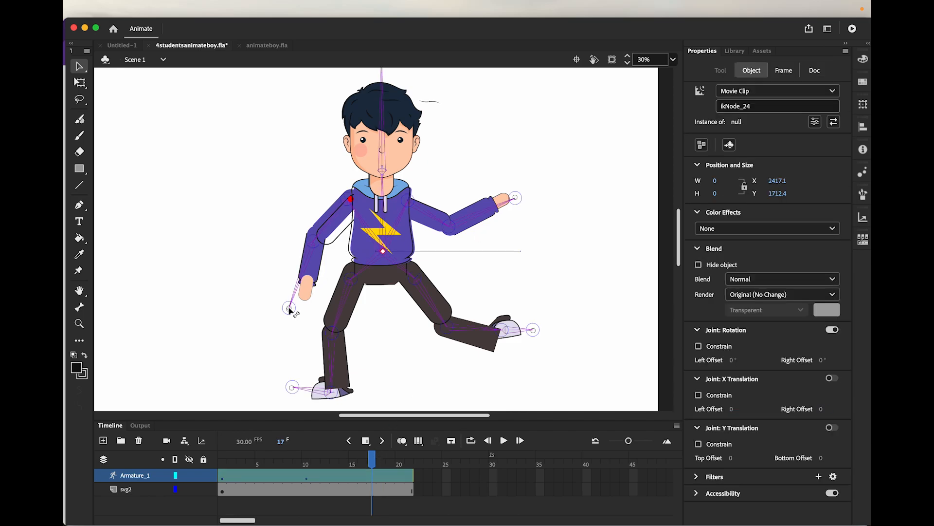
pyautogui.moveTo(289, 308); pyautogui.dragTo(277, 298)
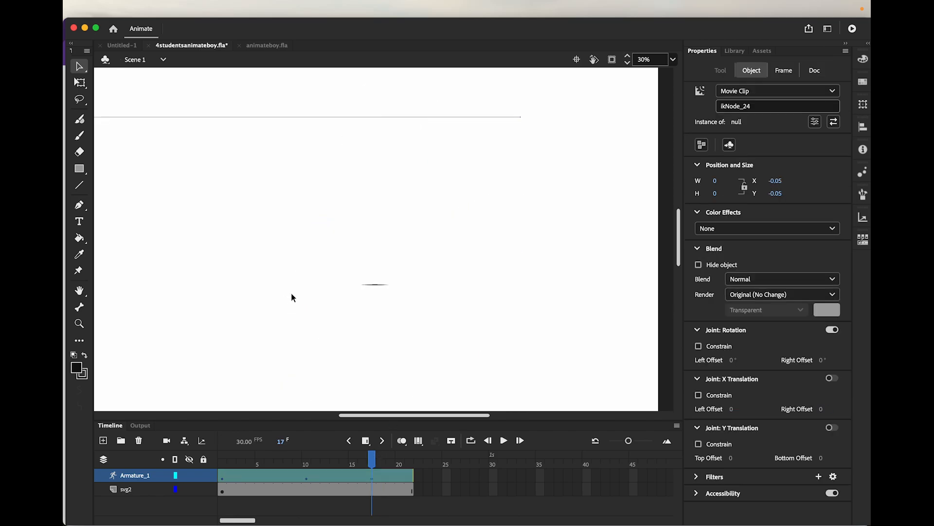
pyautogui.click(292, 301)
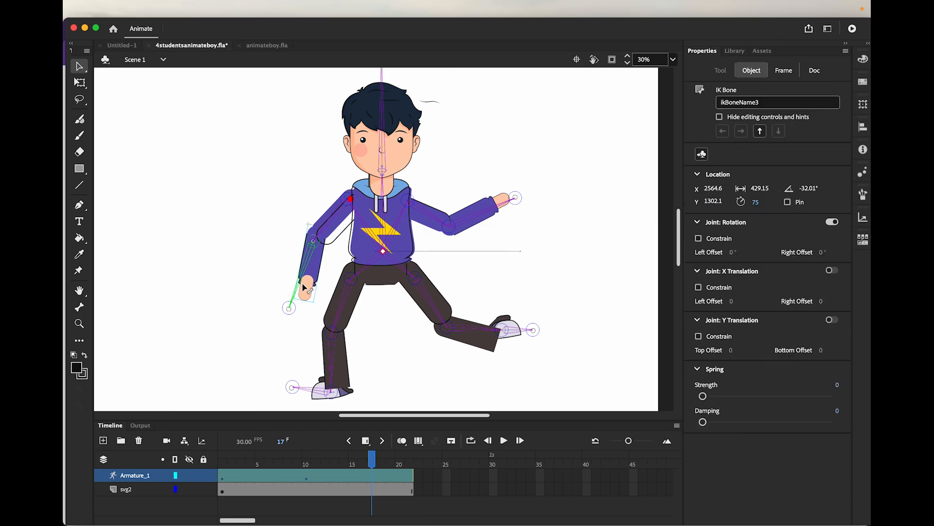
pyautogui.moveTo(290, 306); pyautogui.dragTo(270, 284)
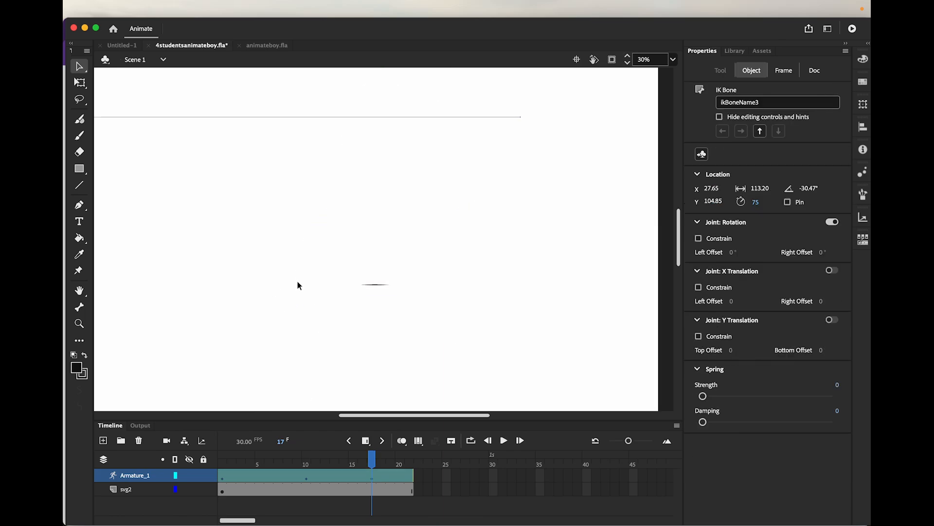
pyautogui.press('super+z')
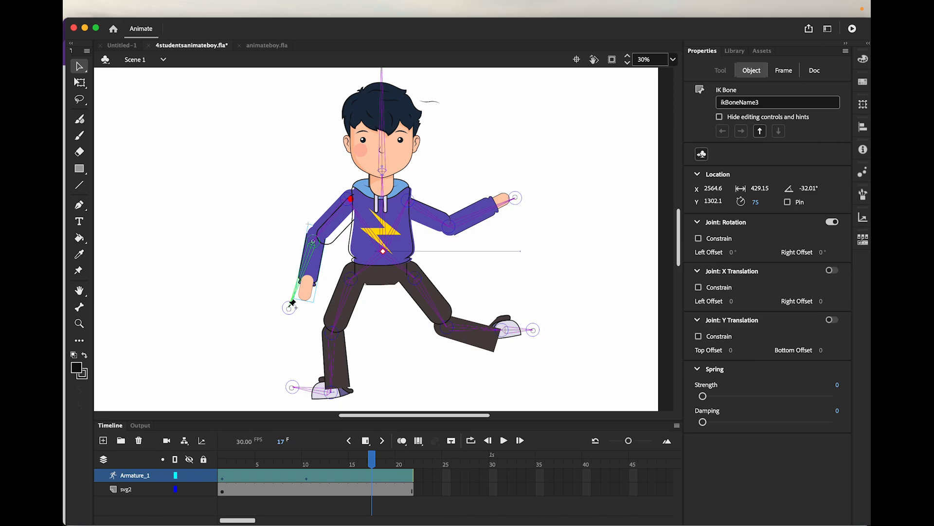
pyautogui.moveTo(292, 303); pyautogui.dragTo(212, 201)
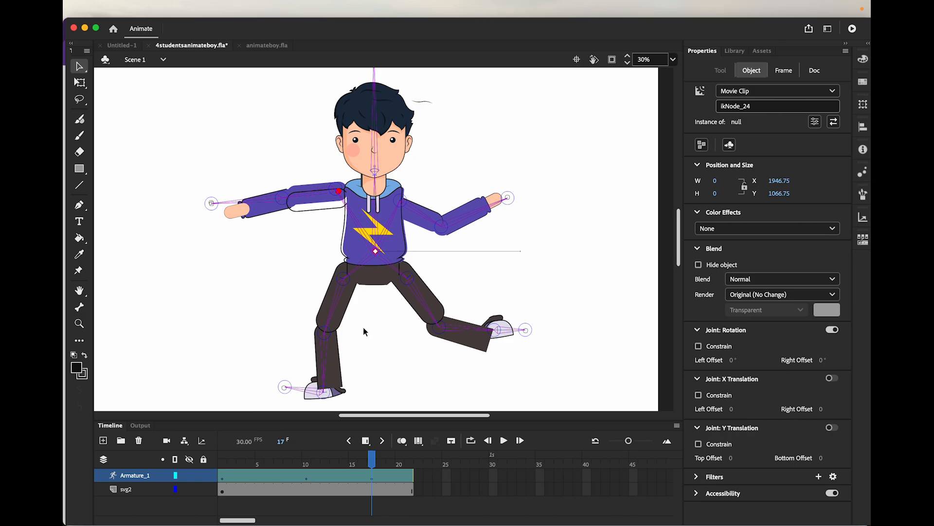
# Swing the left leg inward under the body at its knee at frame 17, and raise the right upper arm at the elbow
pyautogui.click(328, 342)
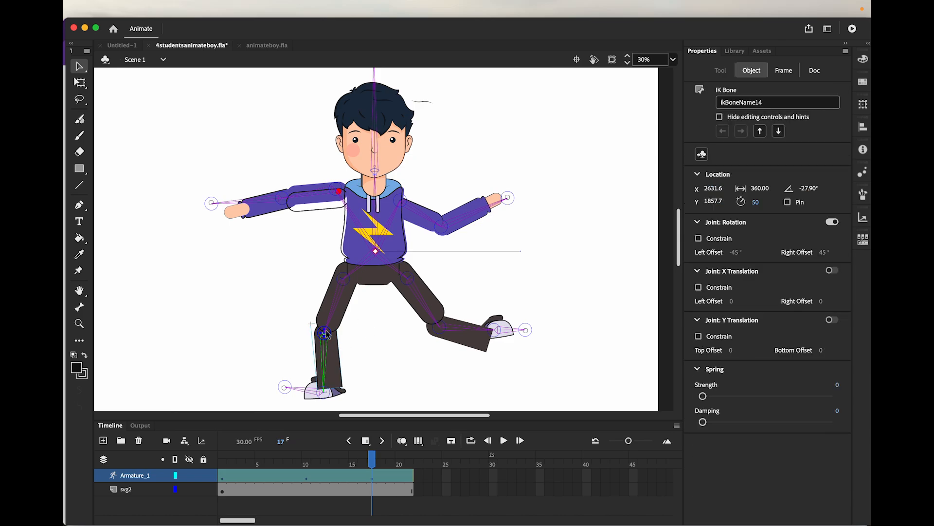
pyautogui.moveTo(327, 335); pyautogui.dragTo(383, 329)
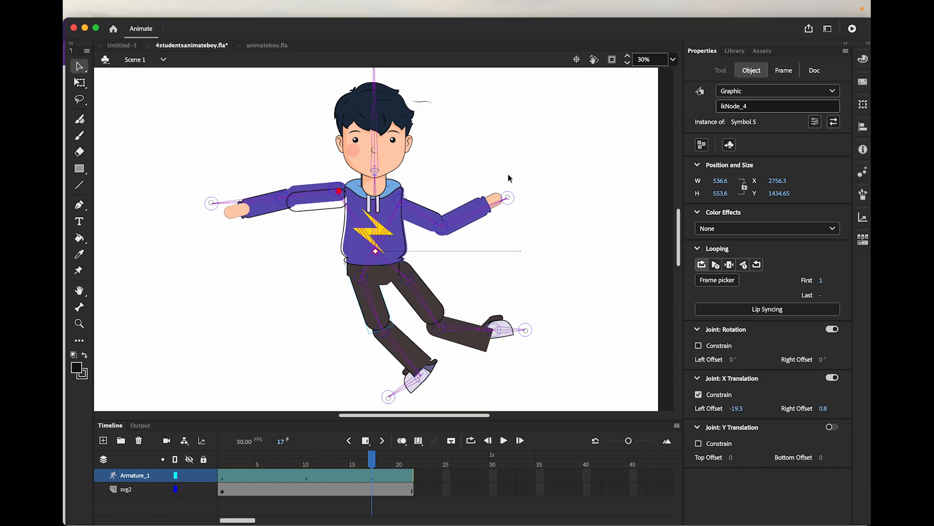
pyautogui.click(442, 223)
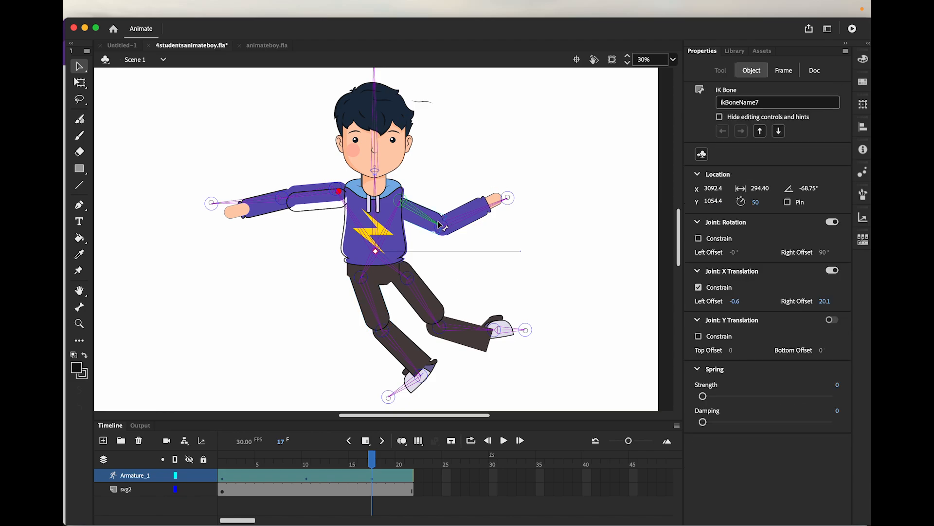
pyautogui.moveTo(440, 224); pyautogui.dragTo(440, 212)
pyautogui.press('super+z')
pyautogui.moveTo(441, 227); pyautogui.dragTo(457, 187)
pyautogui.click(458, 187)
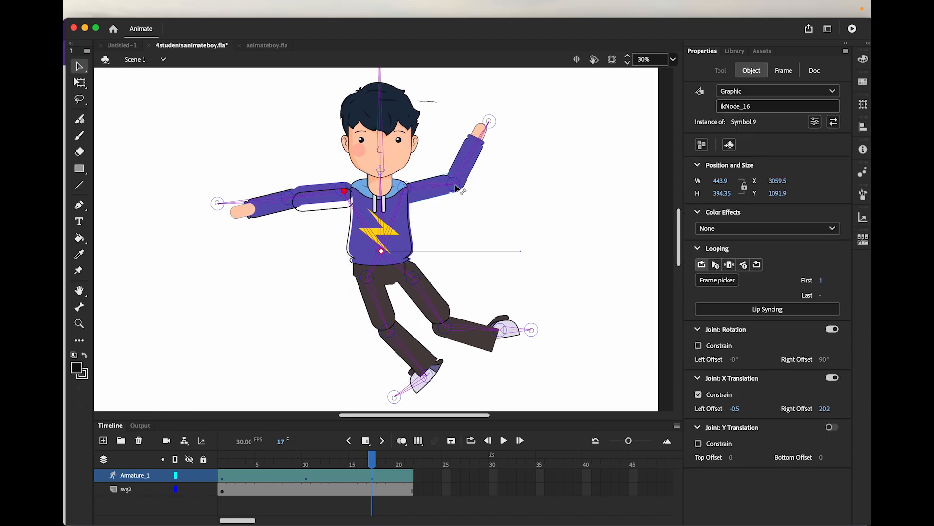
# Pull the right hand null outward at frame 17 to stretch the raised right arm nearly straight
pyautogui.click(491, 123)
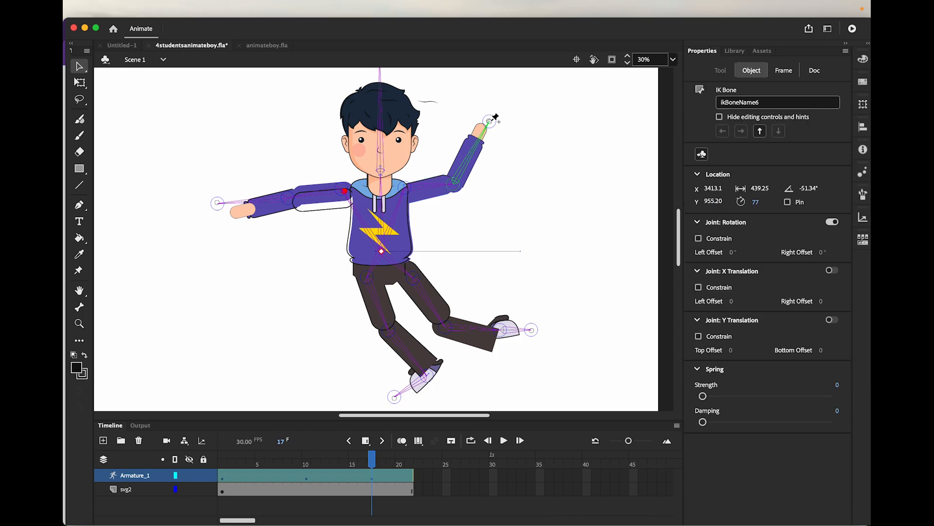
pyautogui.click(492, 121)
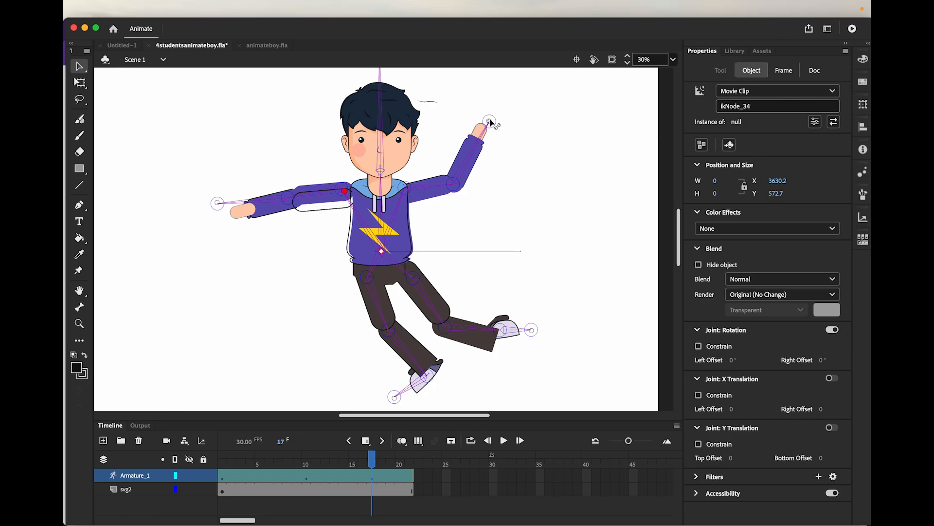
pyautogui.moveTo(489, 121); pyautogui.dragTo(494, 122)
pyautogui.press('super+z')
pyautogui.click(492, 122)
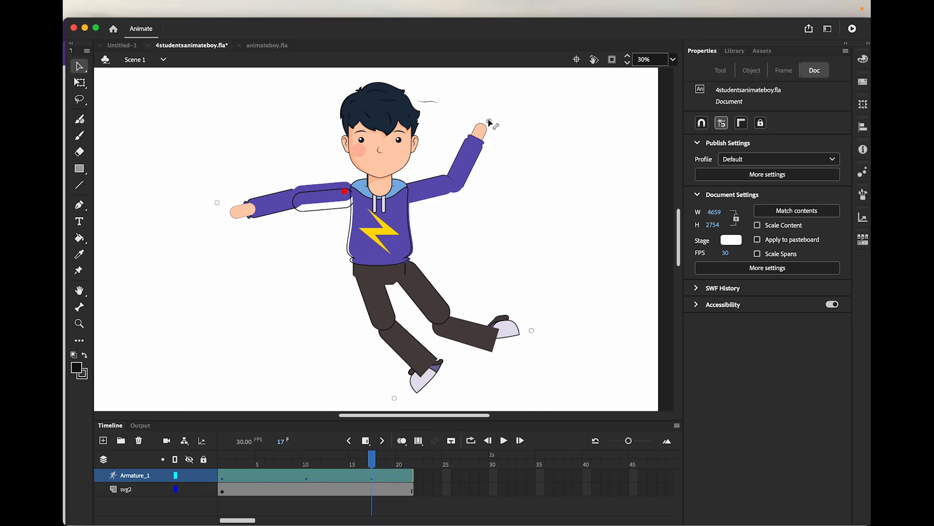
pyautogui.click(491, 123)
pyautogui.moveTo(491, 123); pyautogui.dragTo(514, 135)
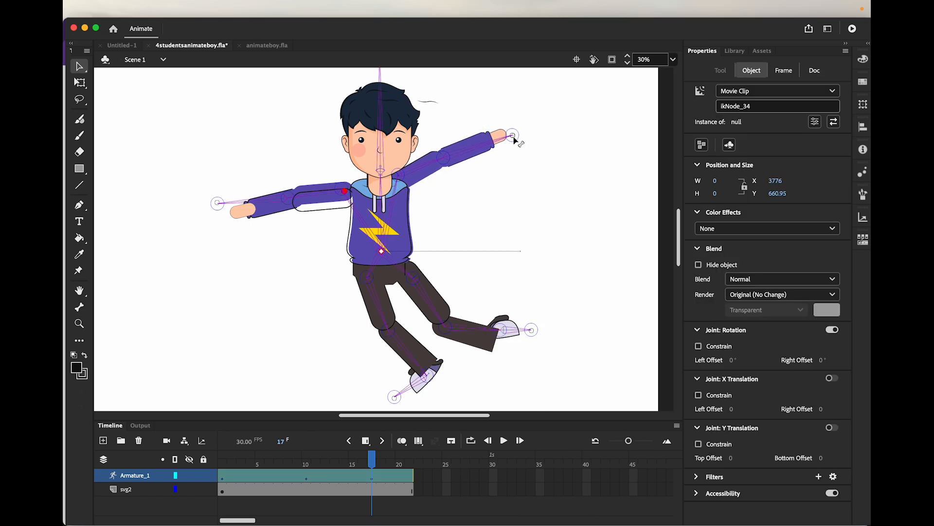
# Shift the whole character right to about X 2715 at frame 14 with Free Transform, and play the animation from frame 1
pyautogui.moveTo(374, 461); pyautogui.dragTo(344, 459)
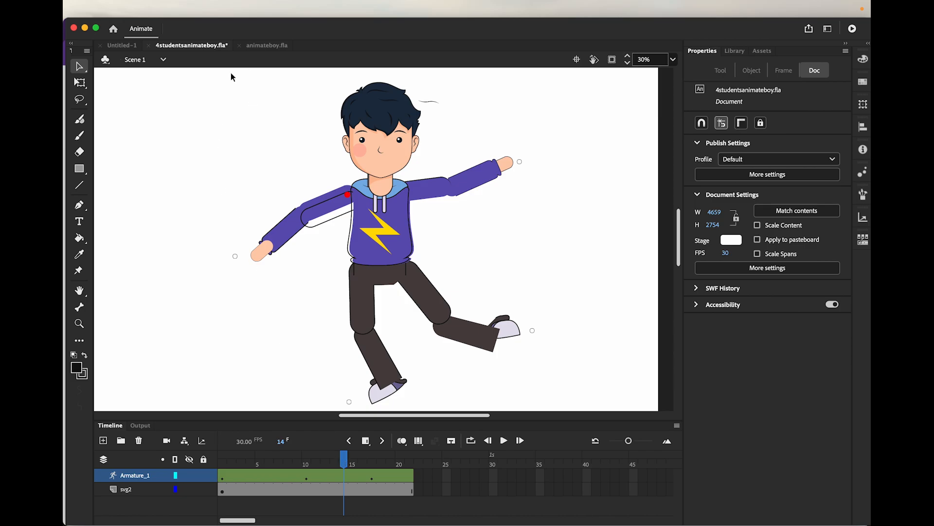
pyautogui.moveTo(231, 72); pyautogui.dragTo(571, 391)
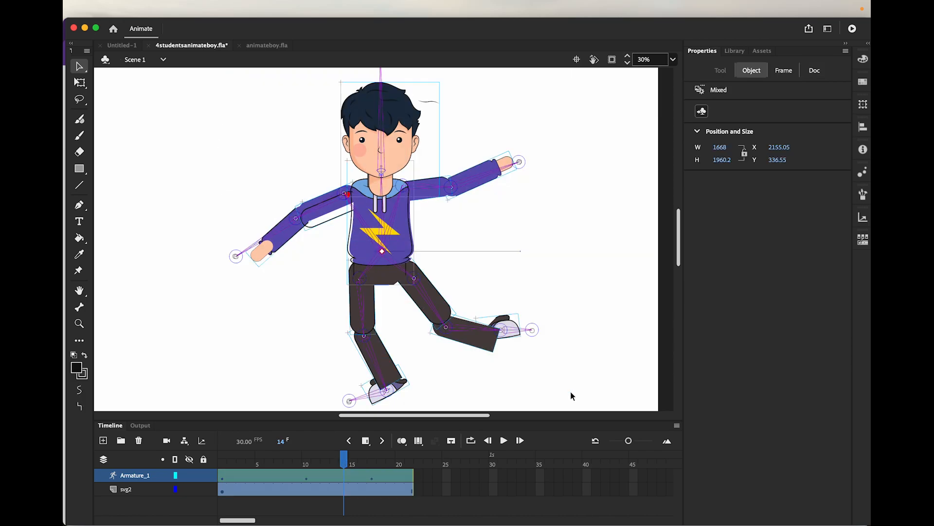
pyautogui.press('q')
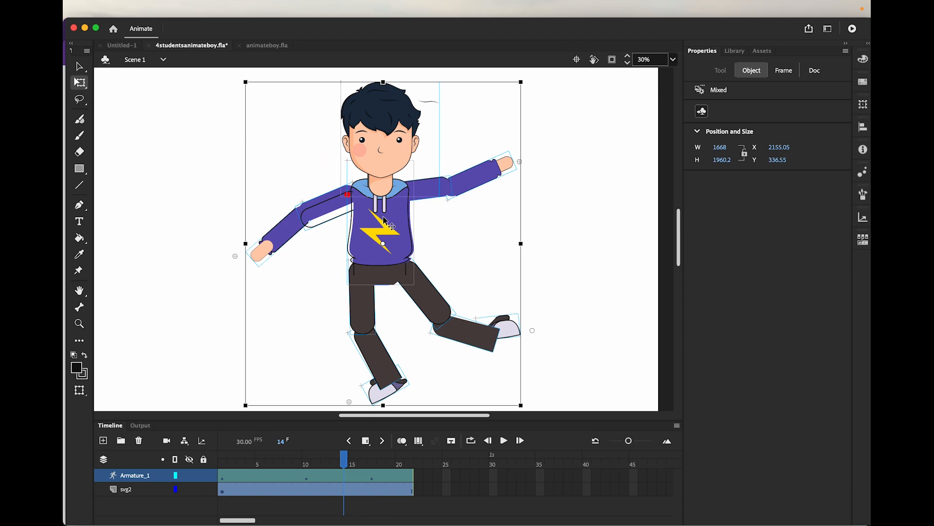
pyautogui.moveTo(387, 217); pyautogui.dragTo(476, 218)
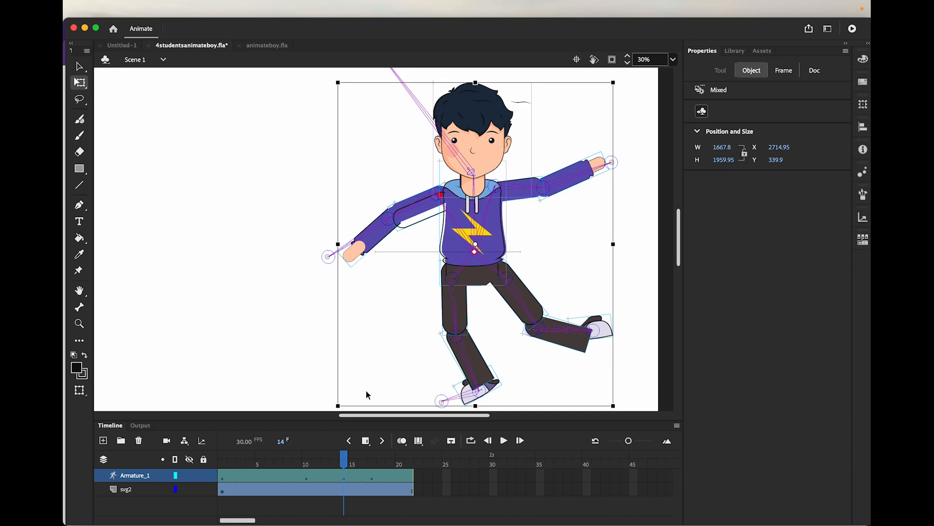
pyautogui.moveTo(345, 457); pyautogui.dragTo(199, 453)
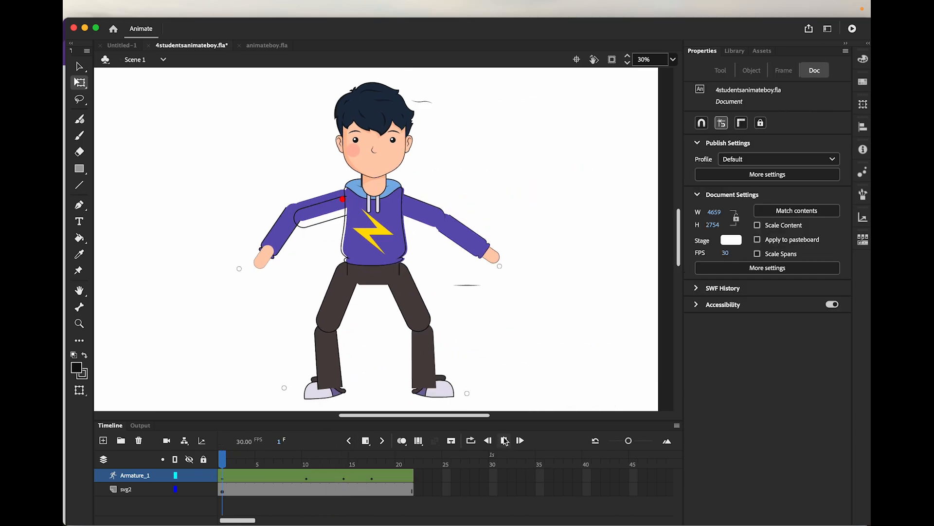
pyautogui.click(505, 441)
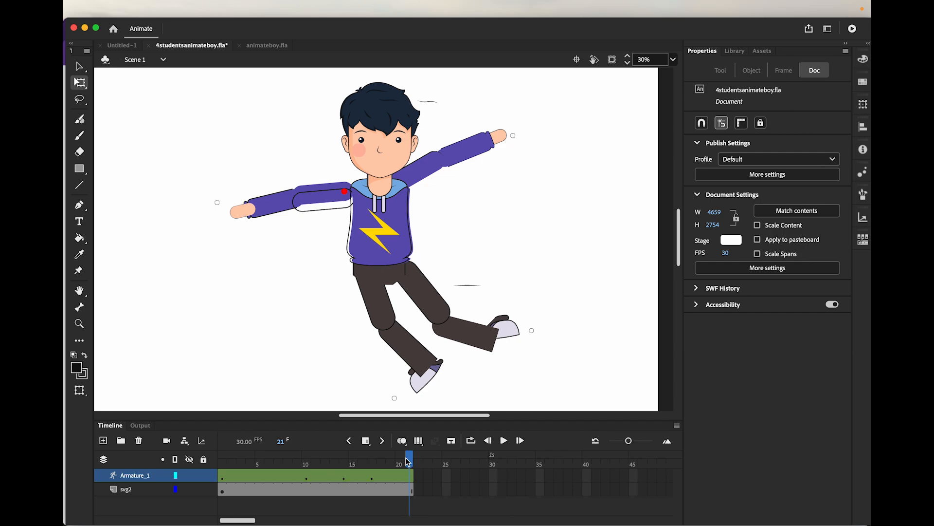
# Select the whole character at frame 20 and shift it right to about X 2941 with Free Transform
pyautogui.moveTo(409, 461)
pyautogui.mouseDown()
pyautogui.moveTo(224, 461)
pyautogui.moveTo(307, 475)
pyautogui.moveTo(399, 472)
pyautogui.mouseUp()
pyautogui.click(80, 68)
pyautogui.moveTo(205, 86); pyautogui.dragTo(559, 384)
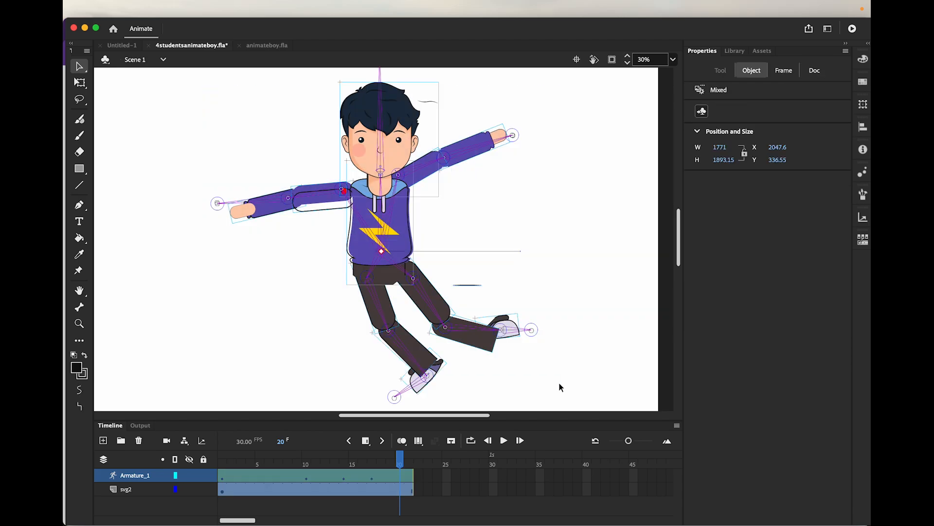
pyautogui.click(75, 85)
pyautogui.moveTo(387, 223); pyautogui.dragTo(528, 217)
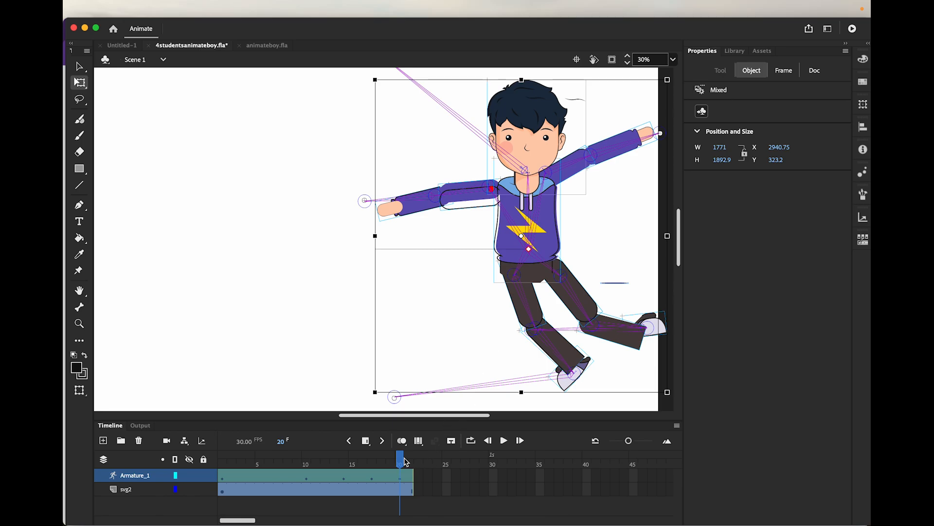
# Play the animation from frame 1 to review the character's movement, and return the playhead to the start
pyautogui.moveTo(400, 458); pyautogui.dragTo(200, 457)
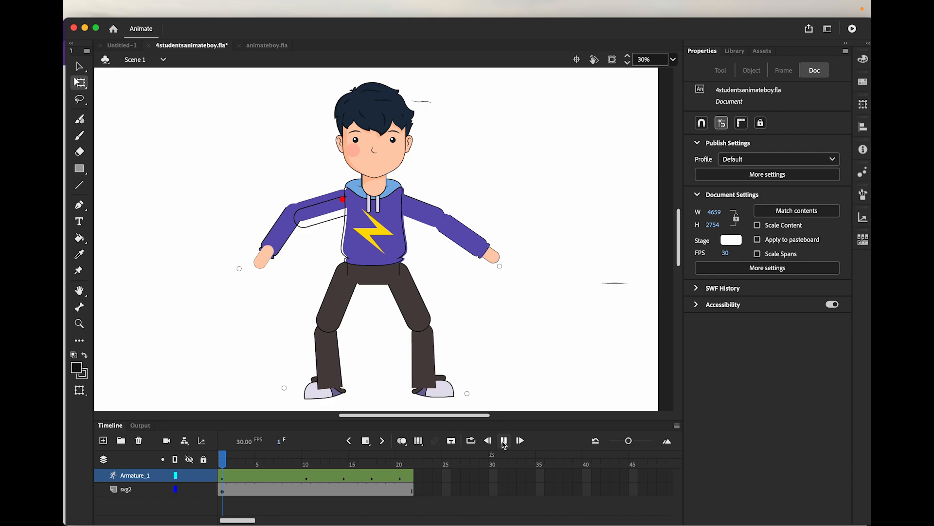
pyautogui.click(504, 441)
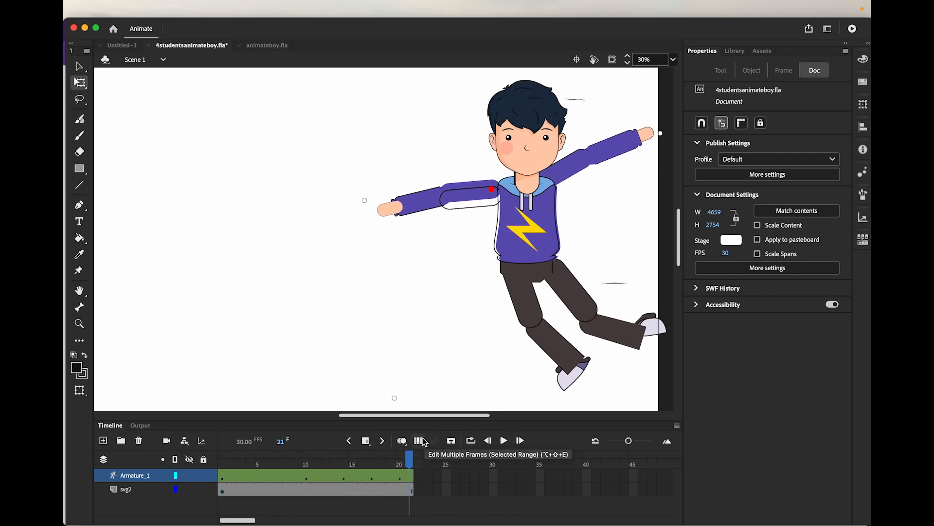
pyautogui.moveTo(411, 459); pyautogui.dragTo(192, 452)
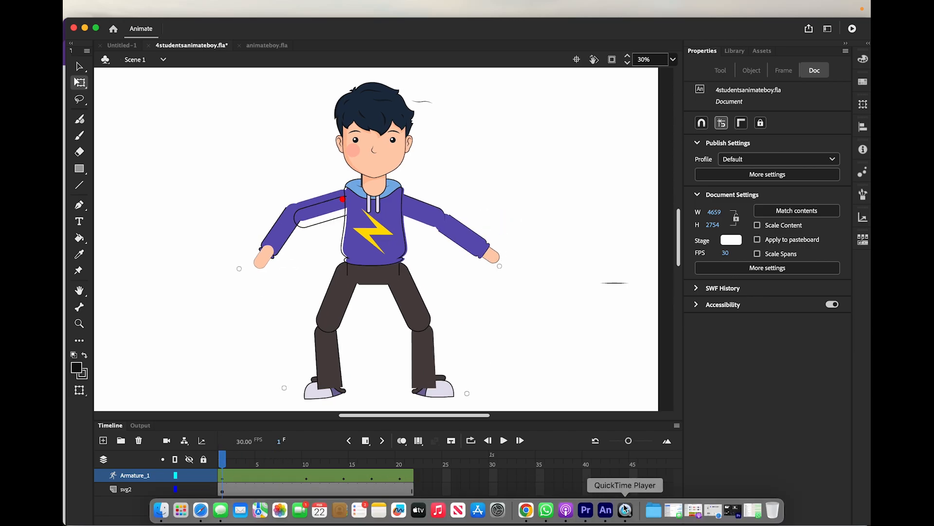
pyautogui.click(626, 510)
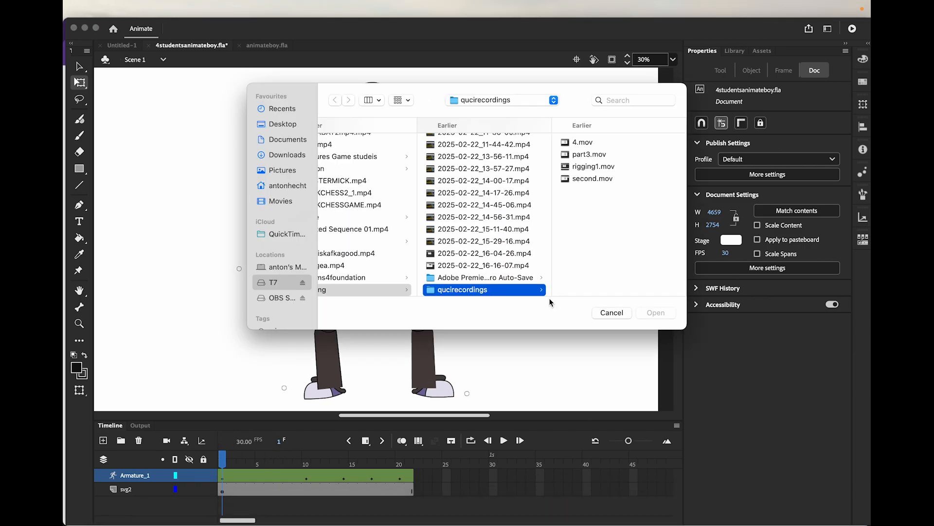
pyautogui.click(612, 313)
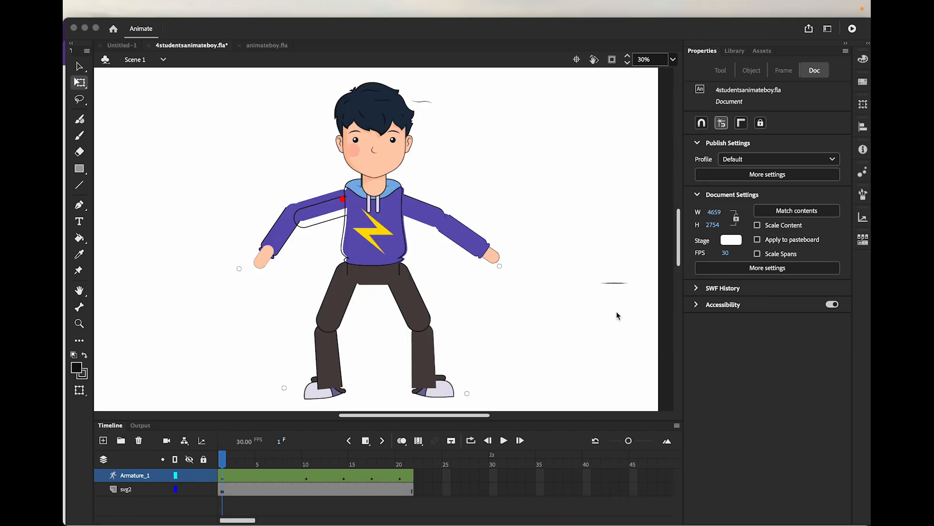